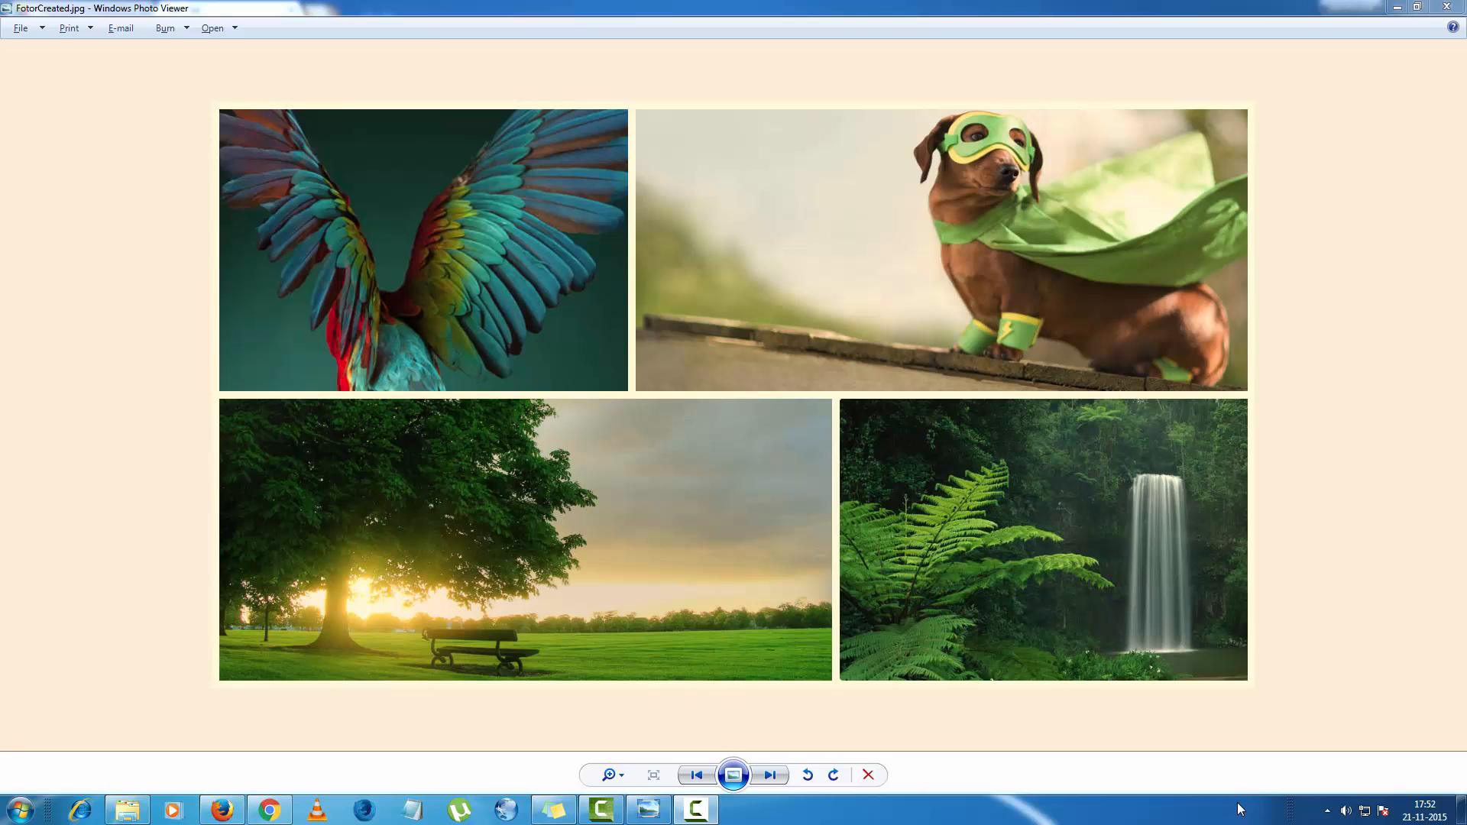
# Step: Switch to Chrome, search Google for "fotor", and open the collage maker on the Fotor website
pyautogui.click(269, 810)
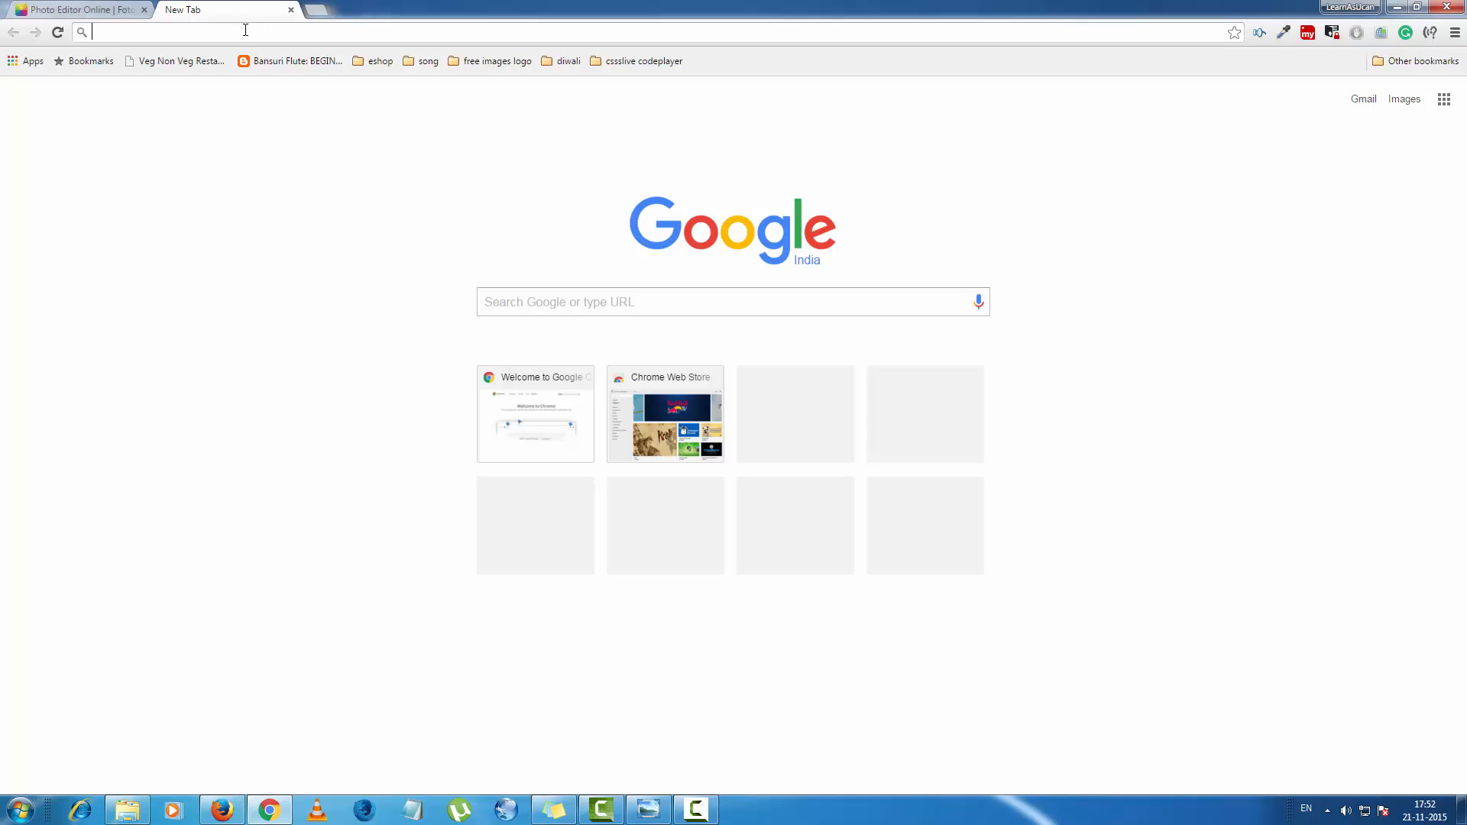
pyautogui.write('fot')
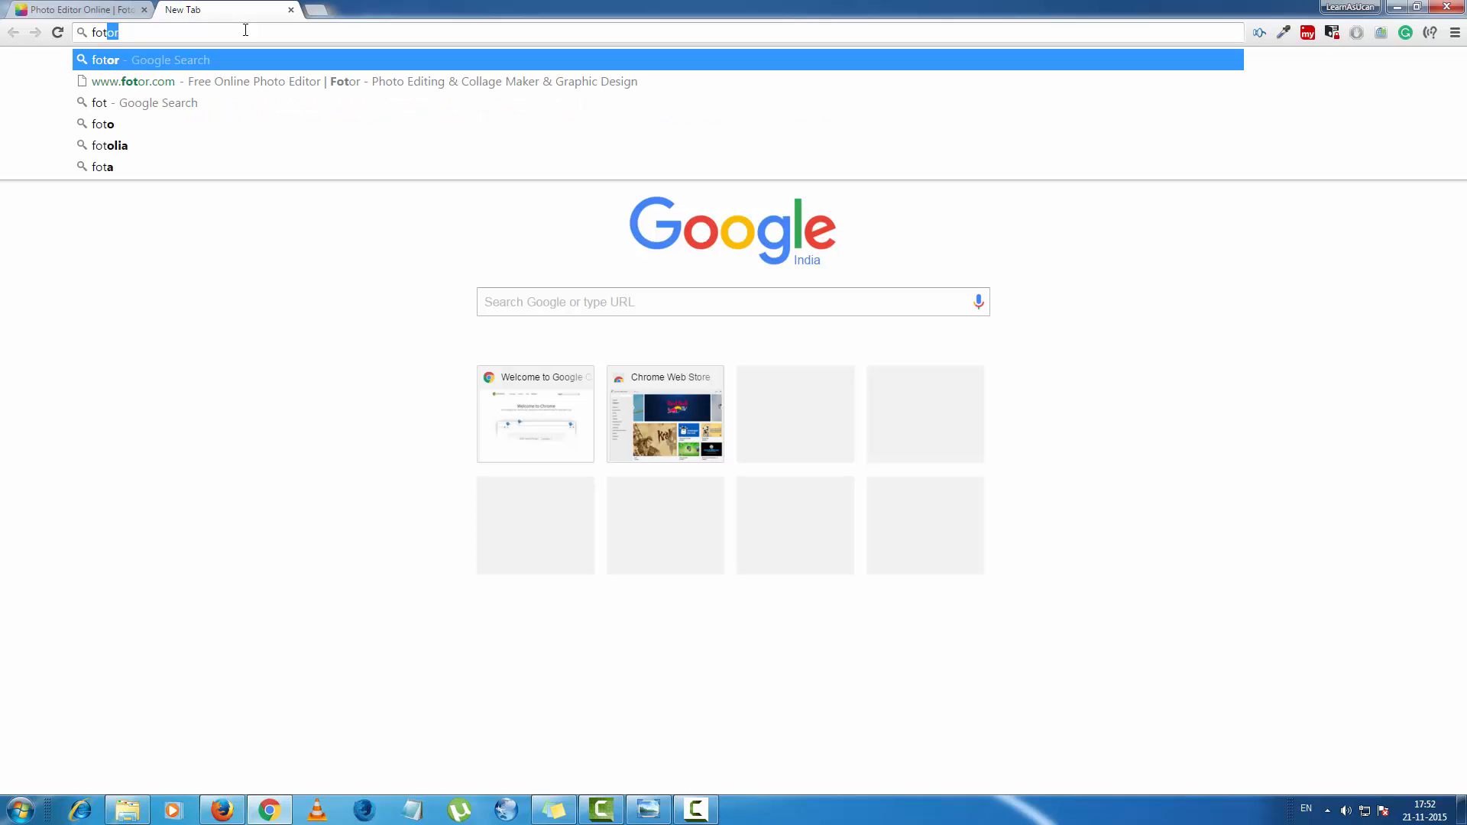
pyautogui.write('or')
pyautogui.press('Return')
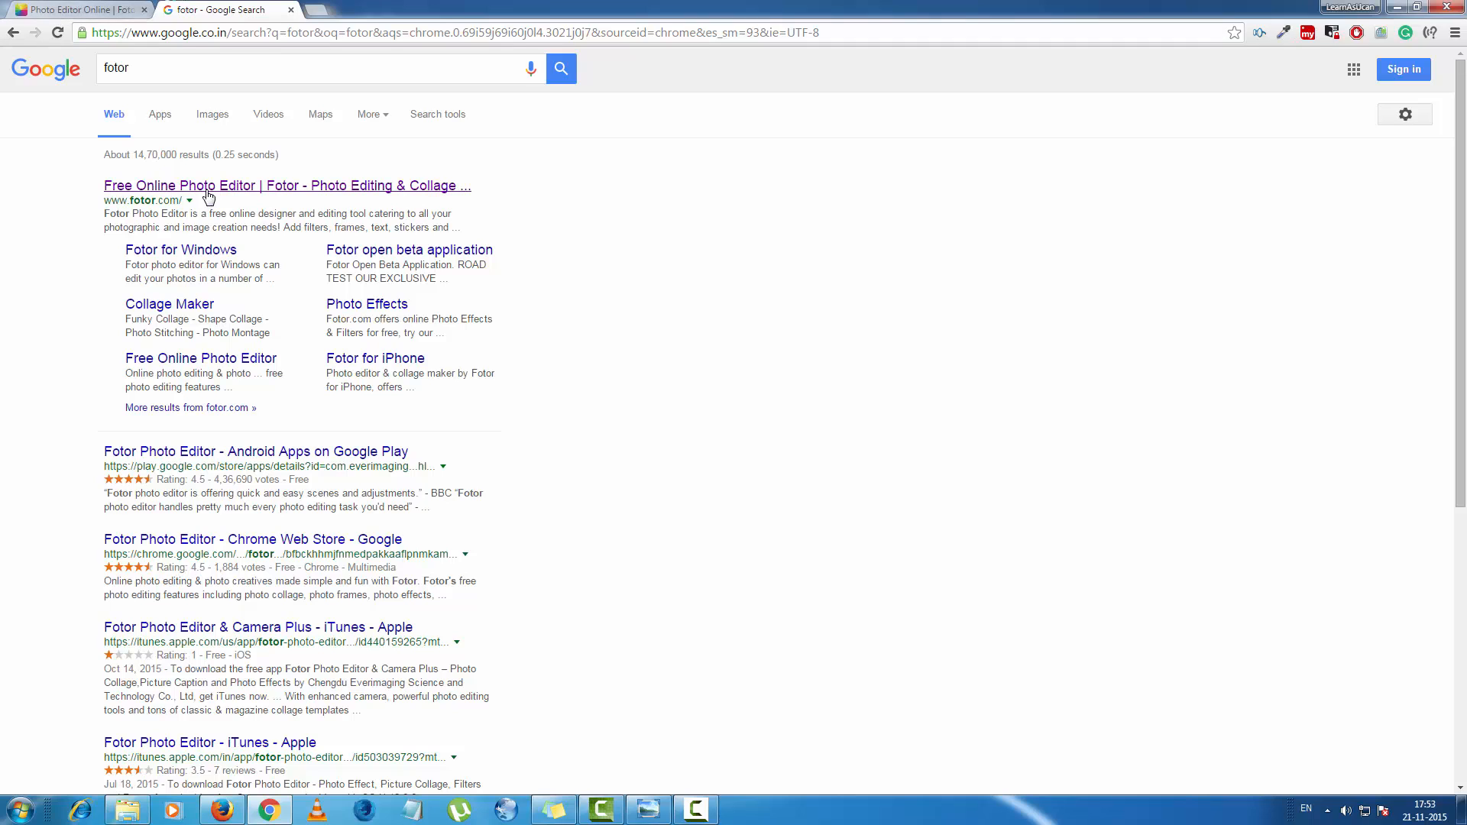
pyautogui.click(207, 193)
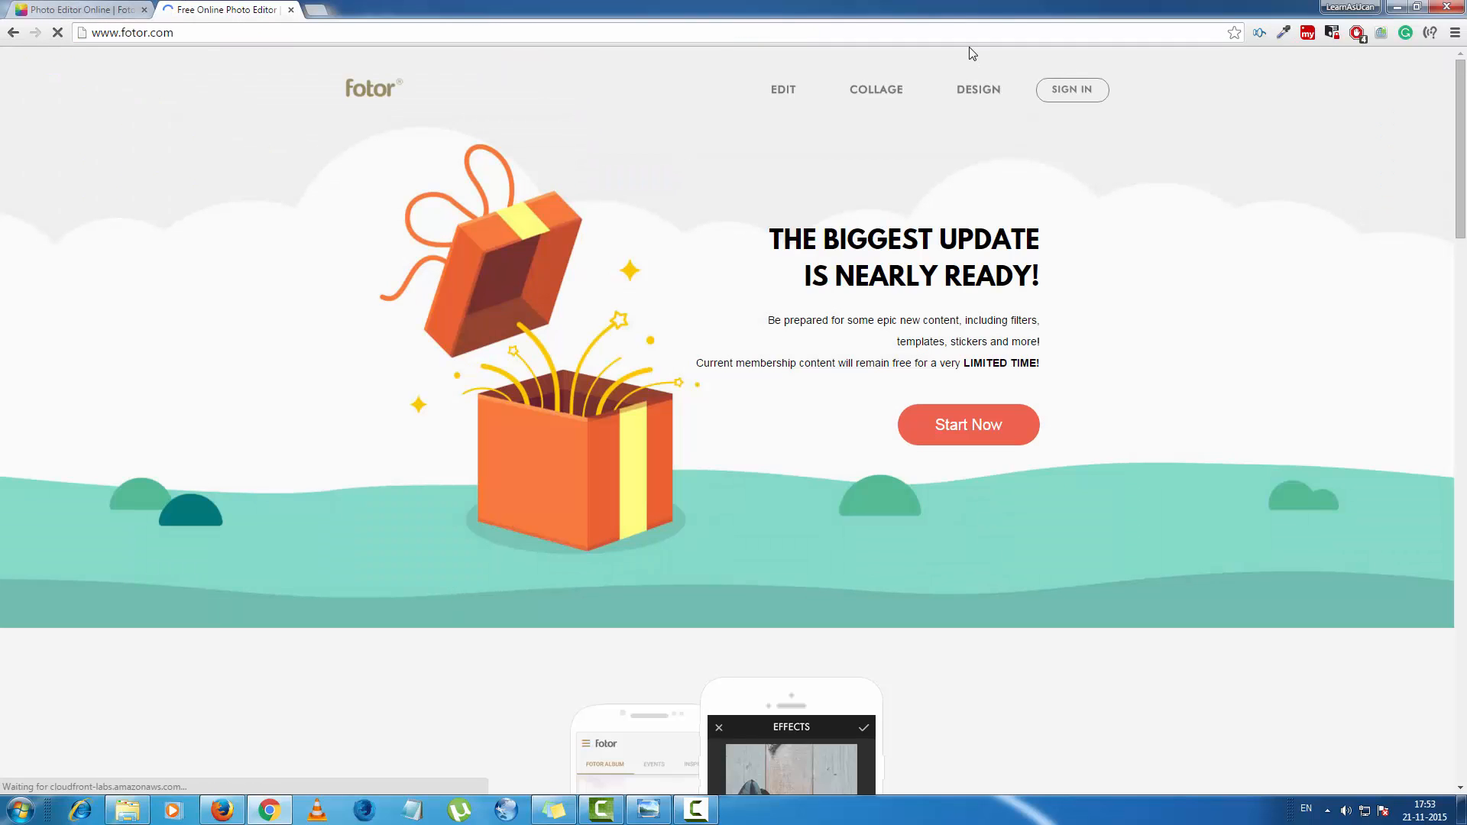
pyautogui.click(898, 96)
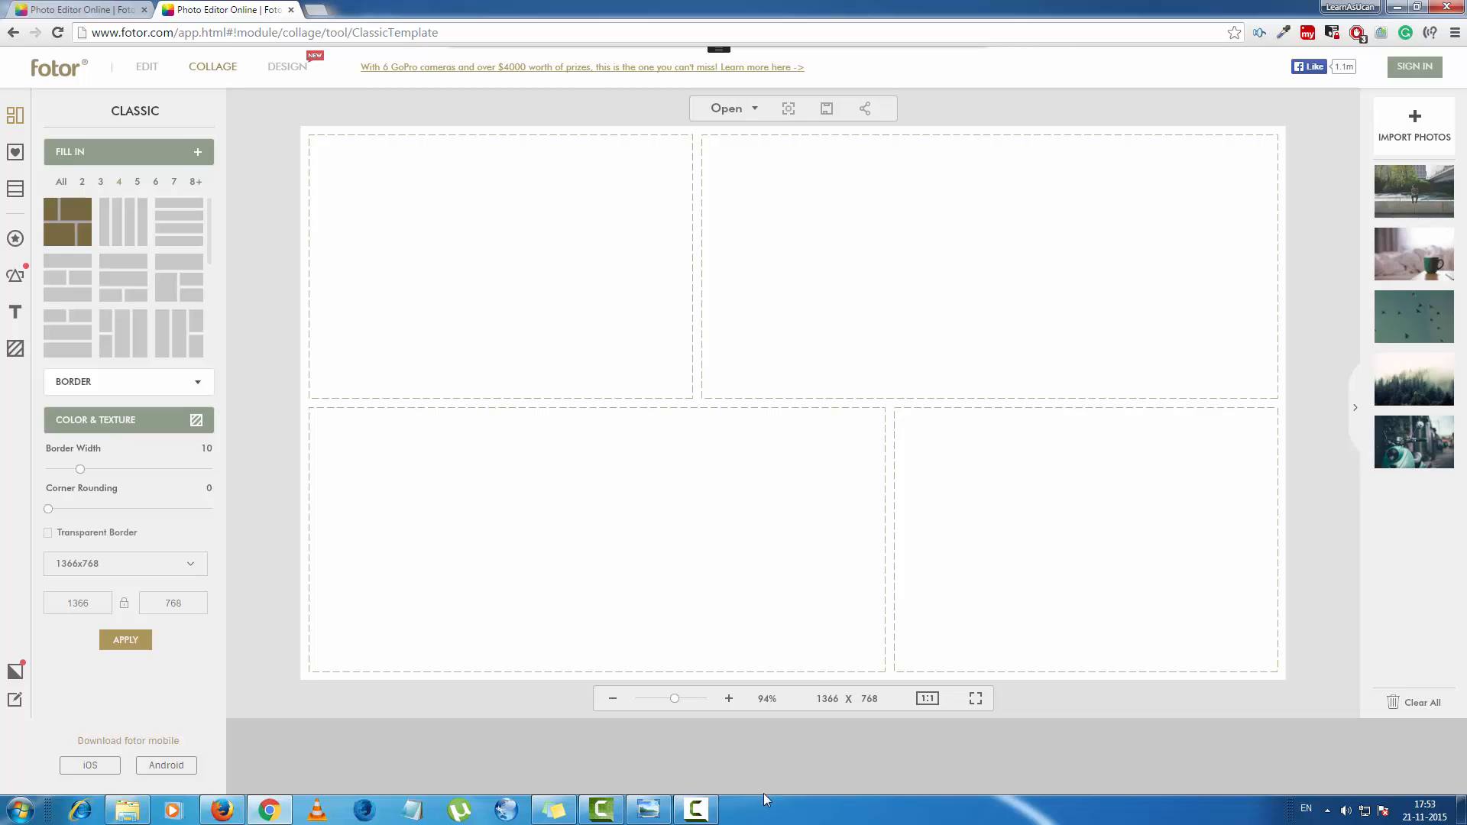
# Step: Check the finished sample collage in Windows Photo Viewer and clear all the default photos from Fotor's photo list
pyautogui.click(649, 809)
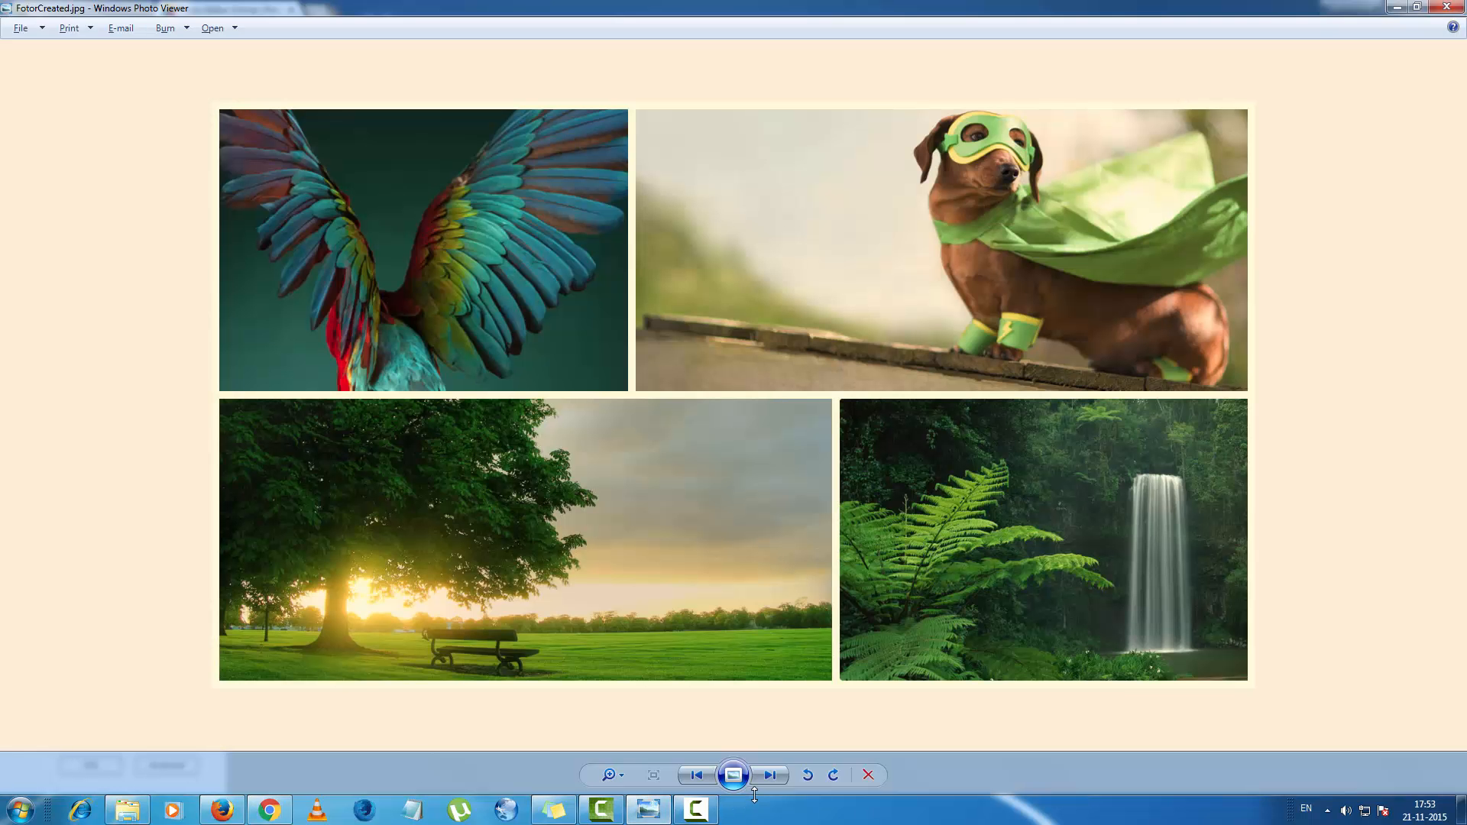
pyautogui.click(650, 808)
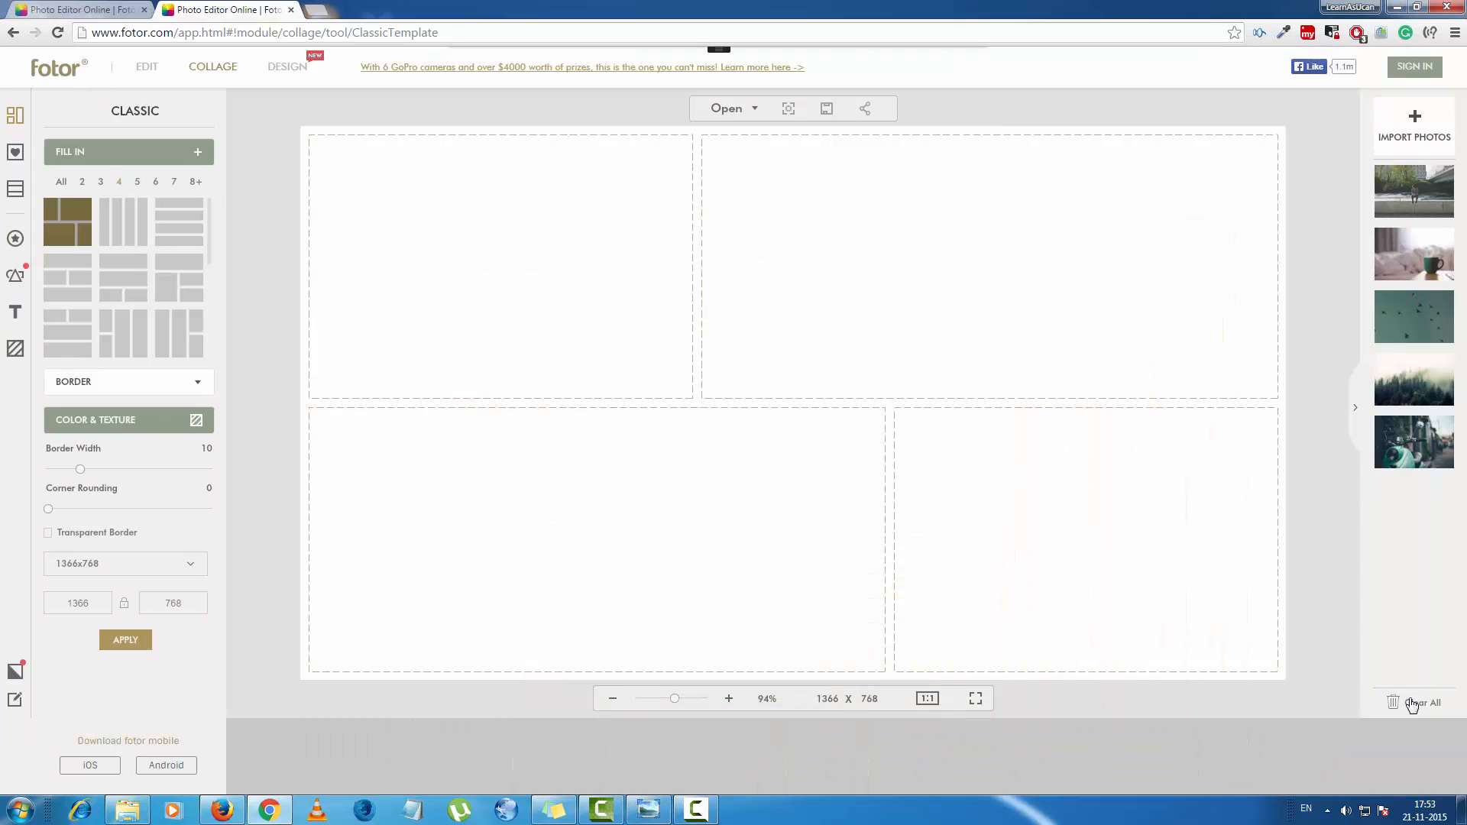
pyautogui.click(1417, 703)
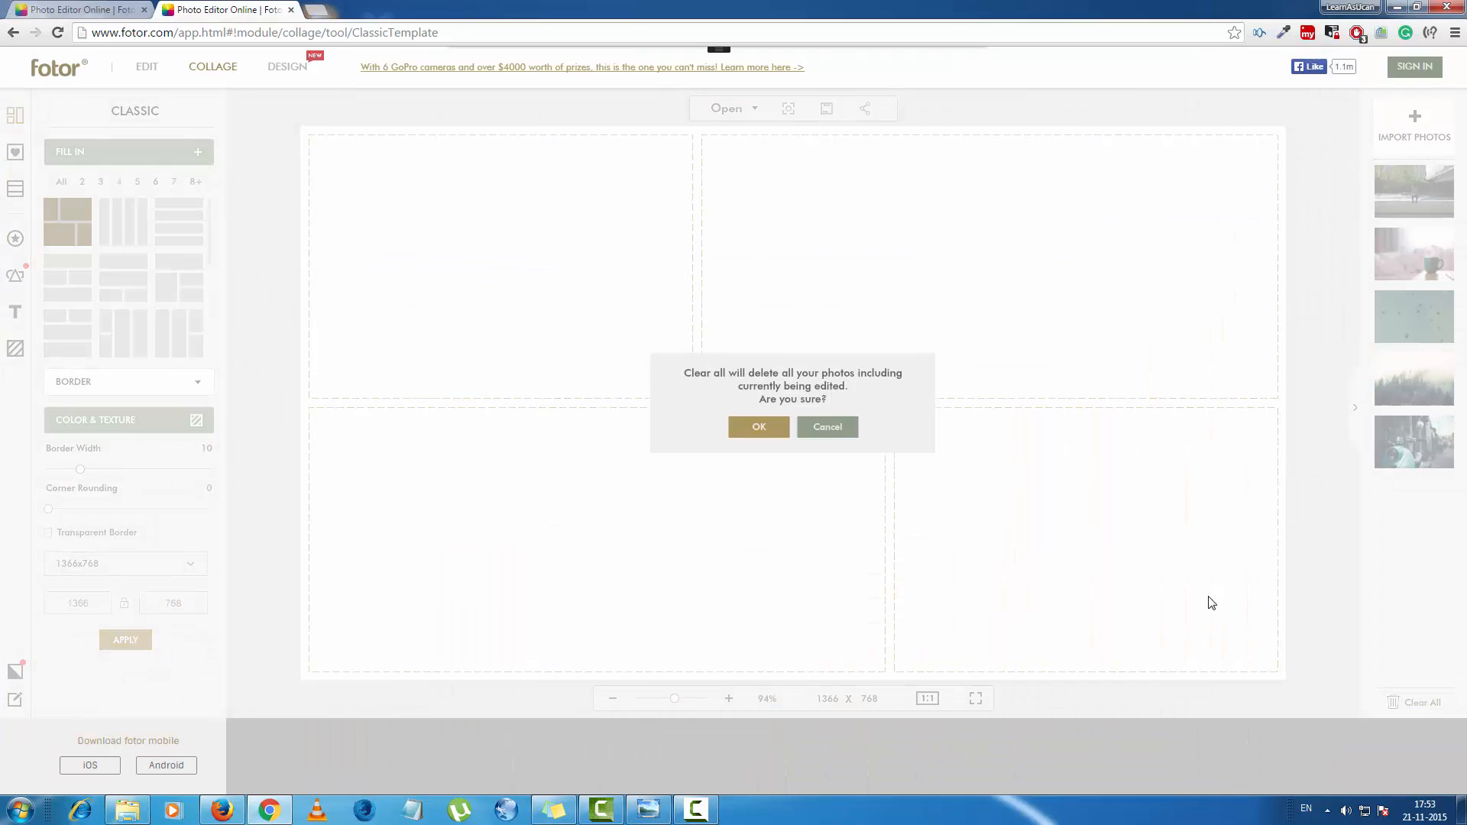
pyautogui.click(782, 433)
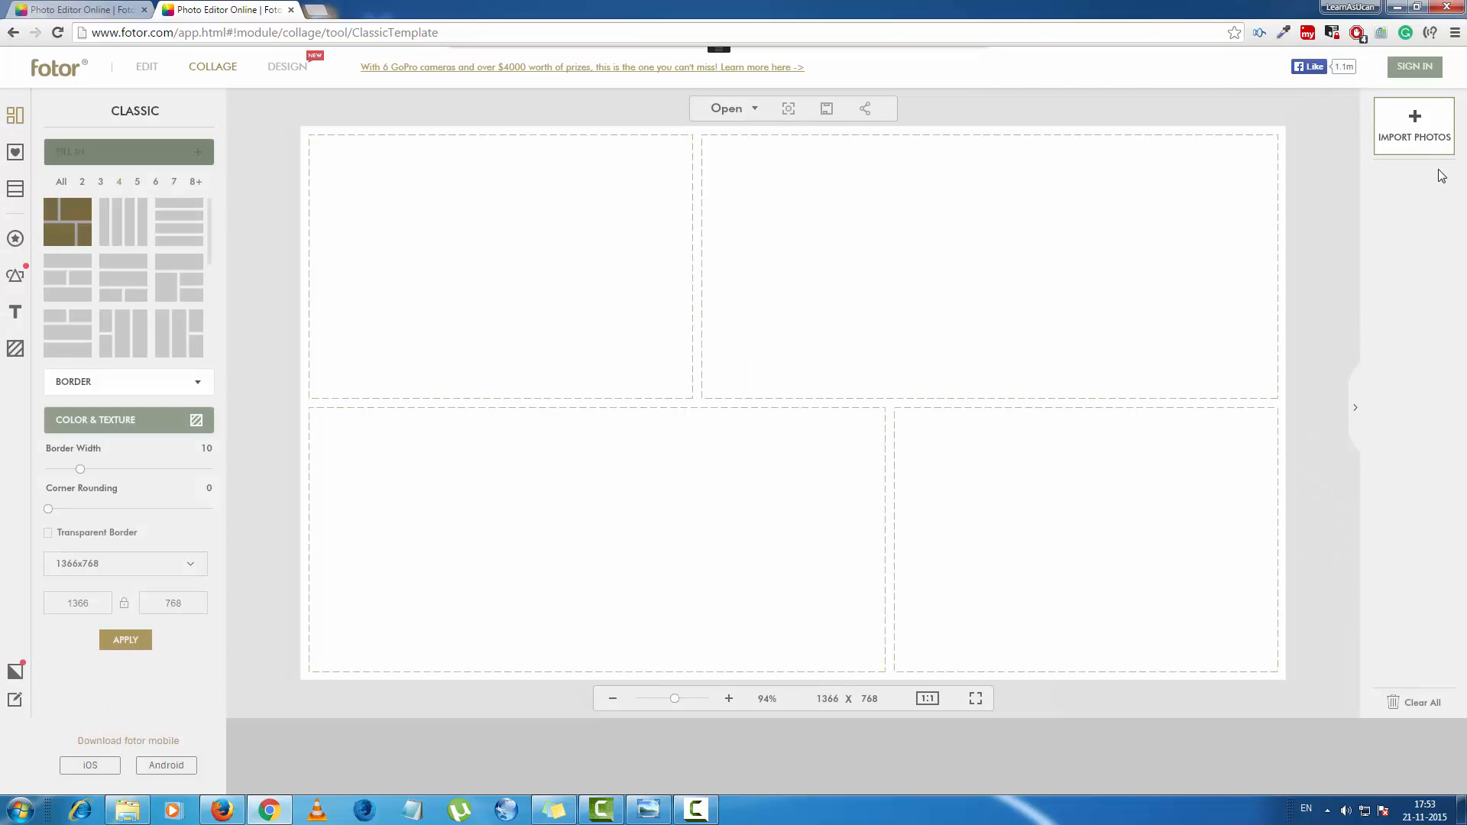
# Step: Import hero_dog_482206371.jpg, UK_Creative_462809583.jpg, FD_image.jpg and beautiful-sunset-images-196063.jpg from the fotor folder
pyautogui.click(1432, 136)
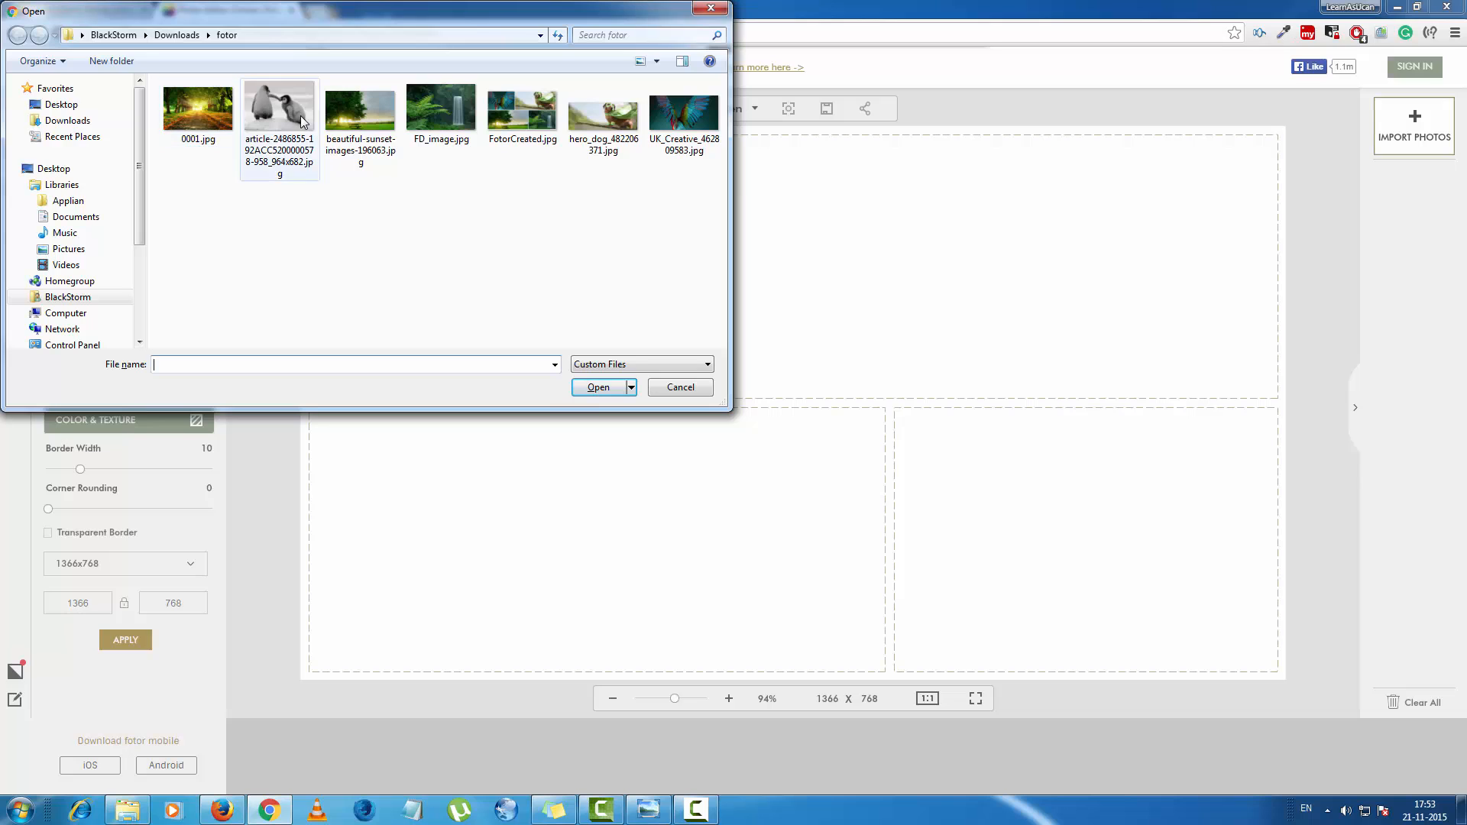
pyautogui.click(594, 119)
pyautogui.keyDown('ctrl'); pyautogui.click(688, 126); pyautogui.keyUp('ctrl')
pyautogui.press('Return')
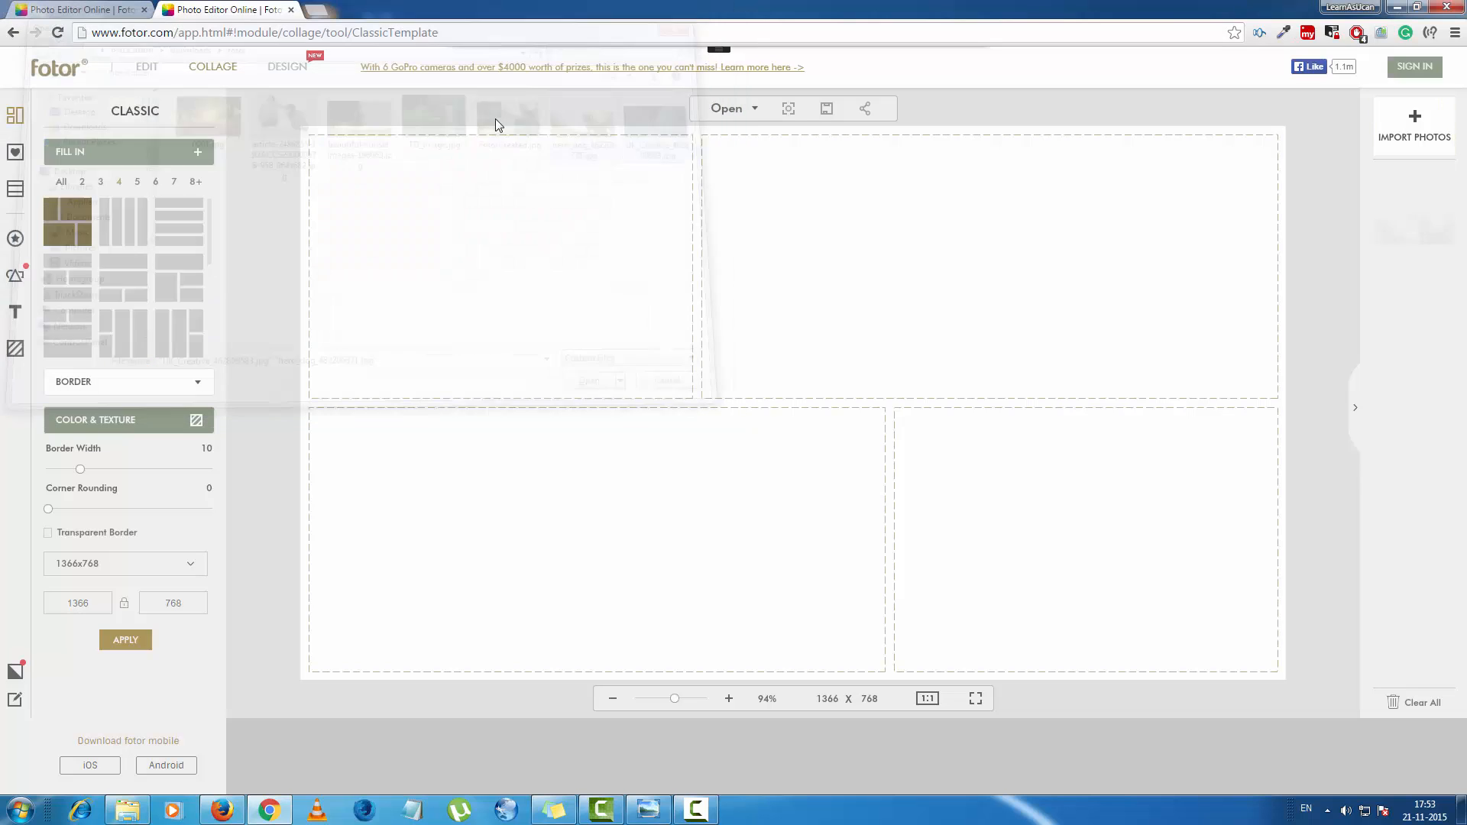
pyautogui.click(594, 174)
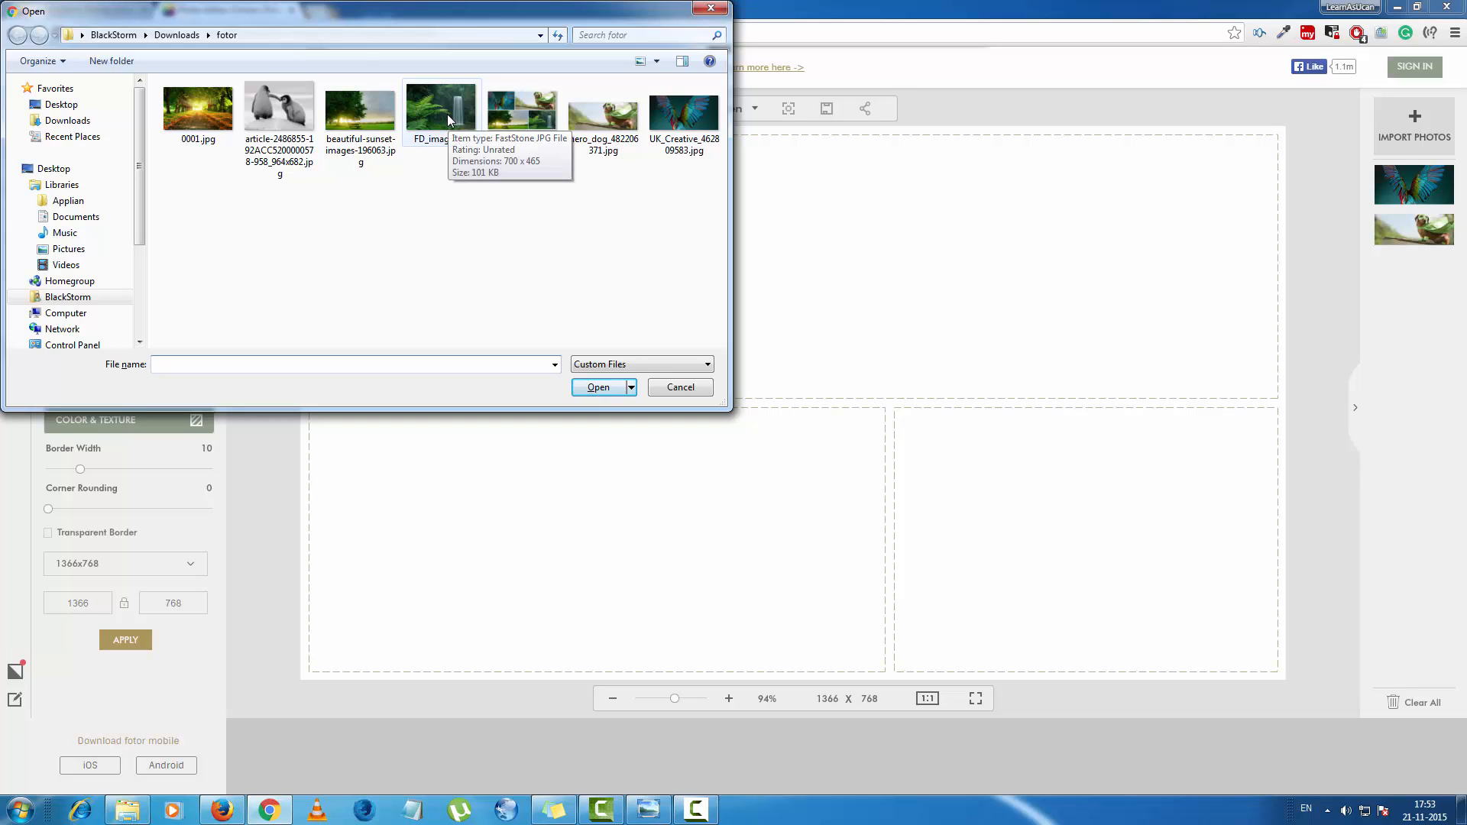
pyautogui.click(407, 120)
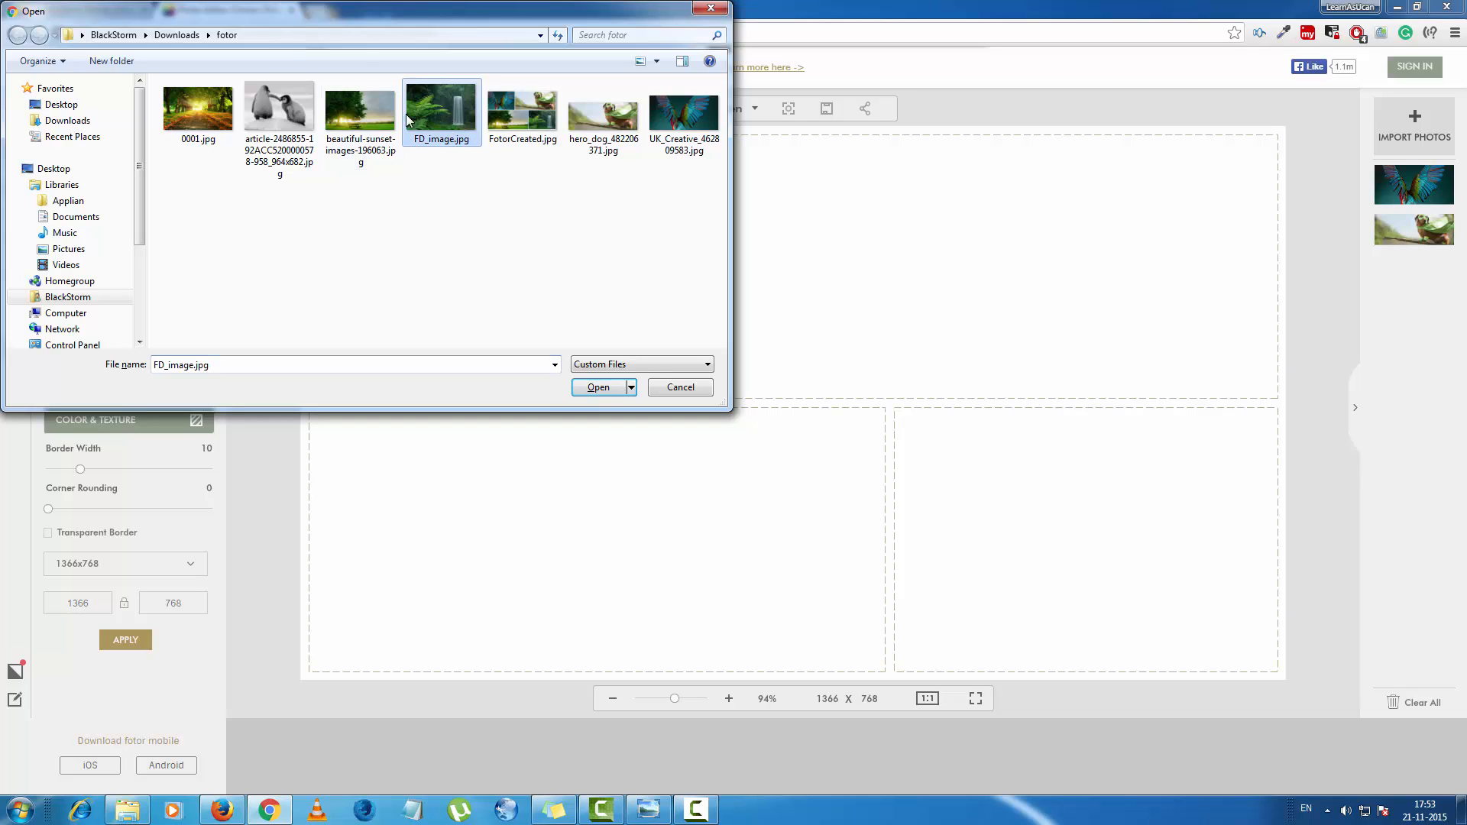
pyautogui.keyDown('ctrl'); pyautogui.click(359, 119); pyautogui.keyUp('ctrl')
pyautogui.click(598, 387)
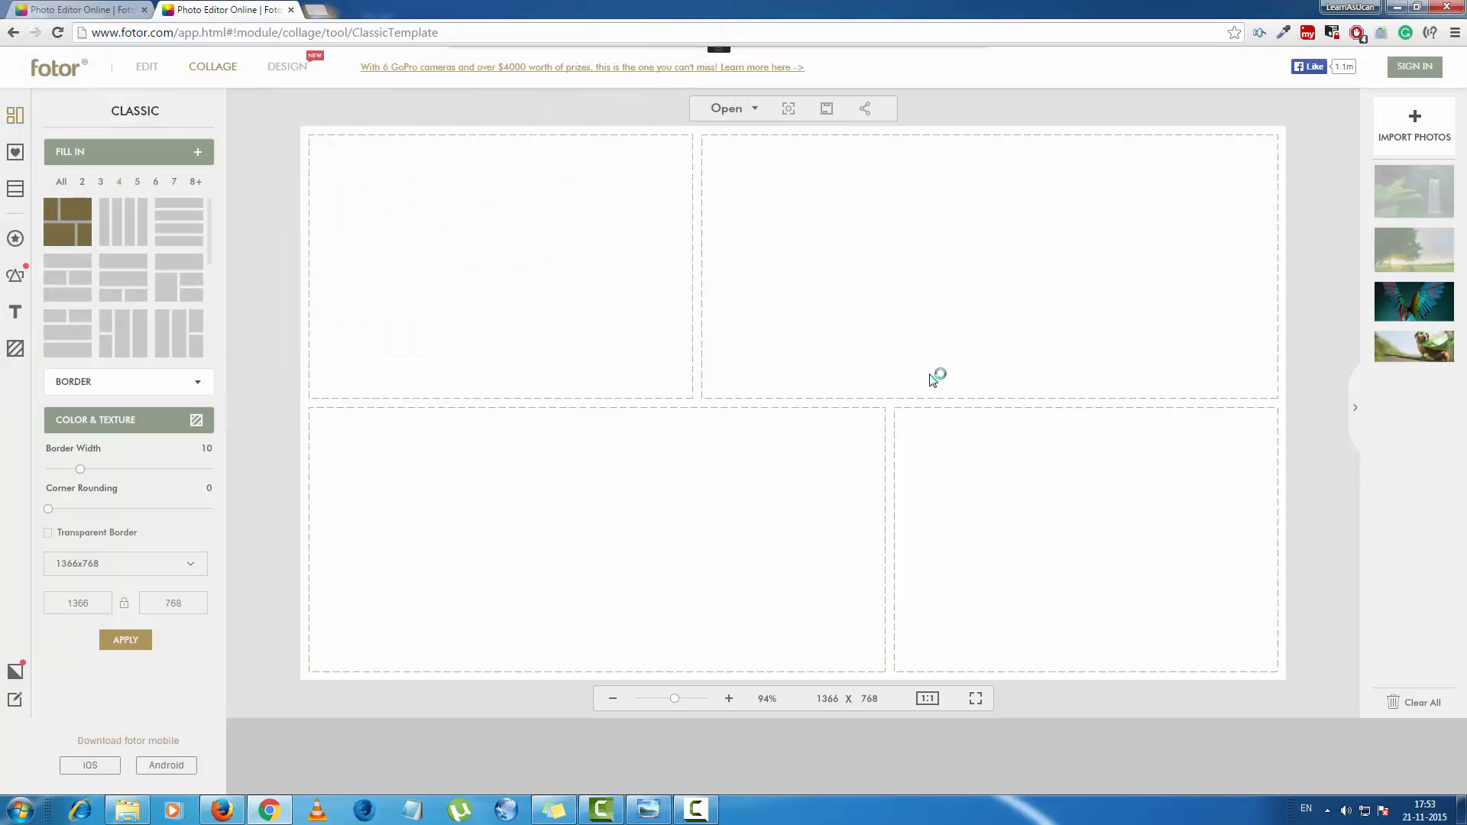
# Step: Place the parrot and dog photos in the upper cells and the tree and waterfall below, shifting the dog left and the parrot slightly right
pyautogui.click(646, 809)
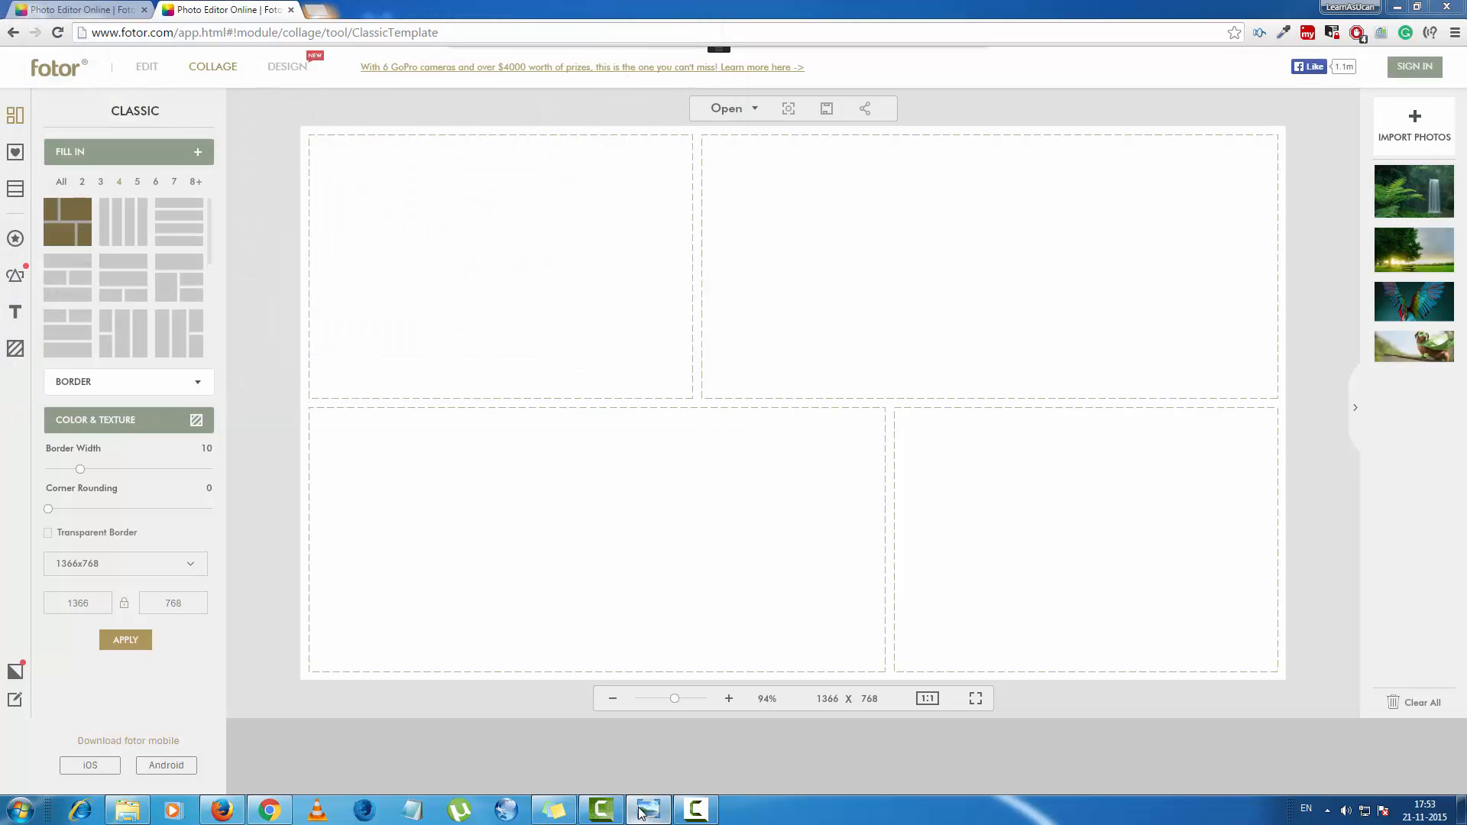
pyautogui.click(640, 812)
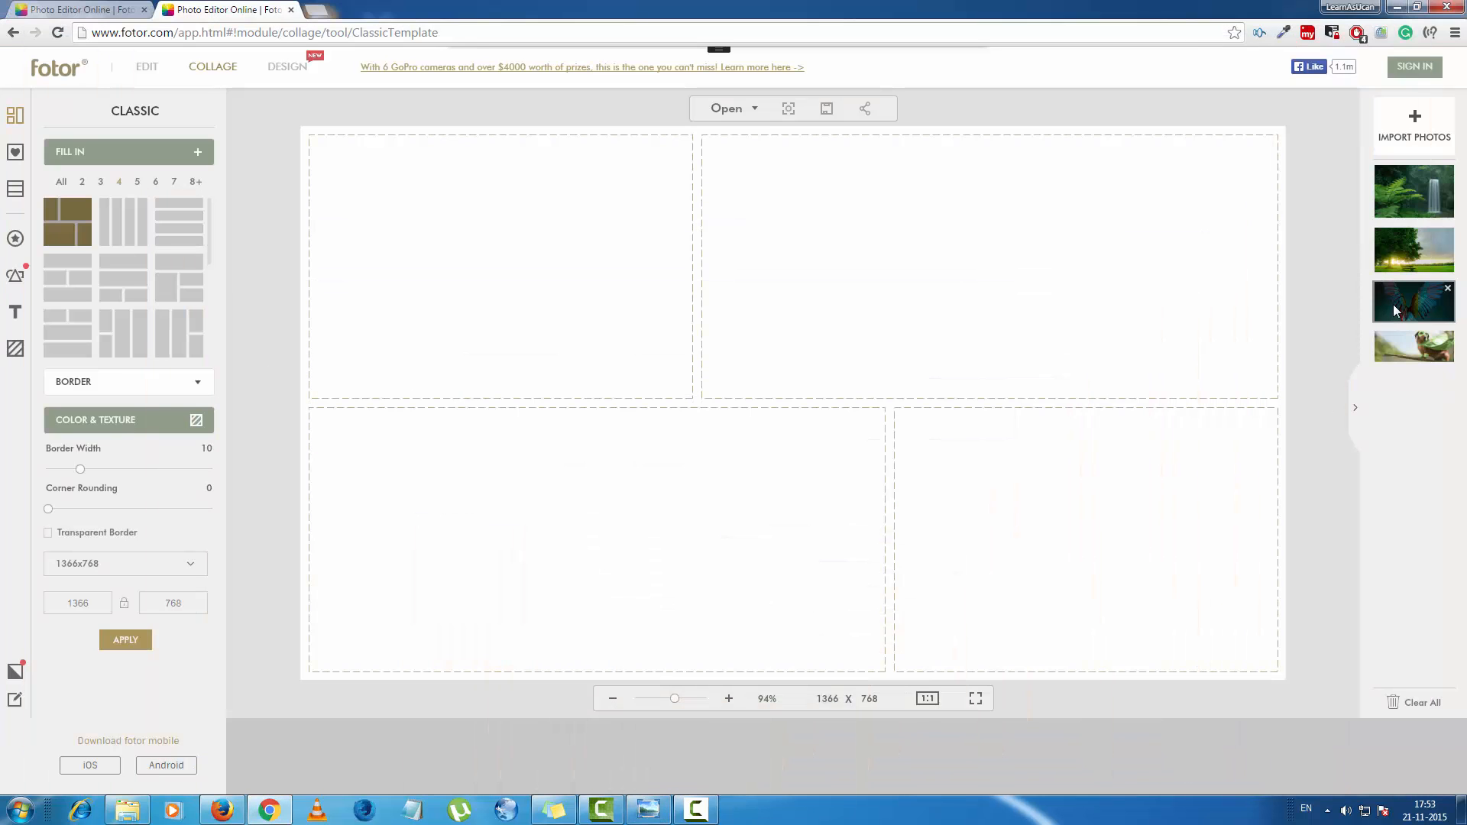
pyautogui.moveTo(1397, 308); pyautogui.dragTo(508, 272)
pyautogui.moveTo(1413, 347); pyautogui.dragTo(1096, 315)
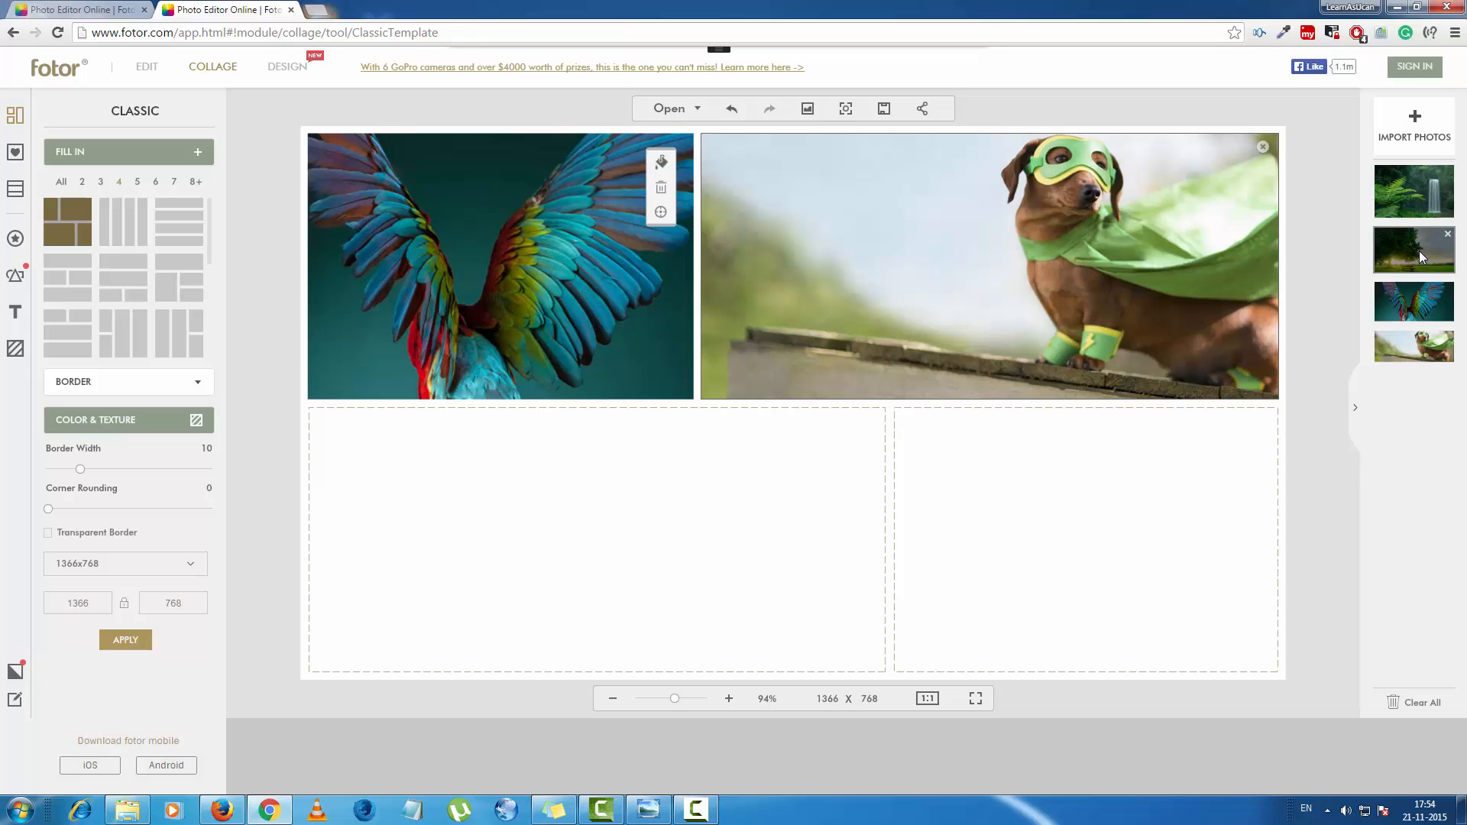
pyautogui.moveTo(1422, 260)
pyautogui.mouseDown()
pyautogui.moveTo(978, 532)
pyautogui.moveTo(713, 576)
pyautogui.moveTo(792, 534)
pyautogui.mouseUp()
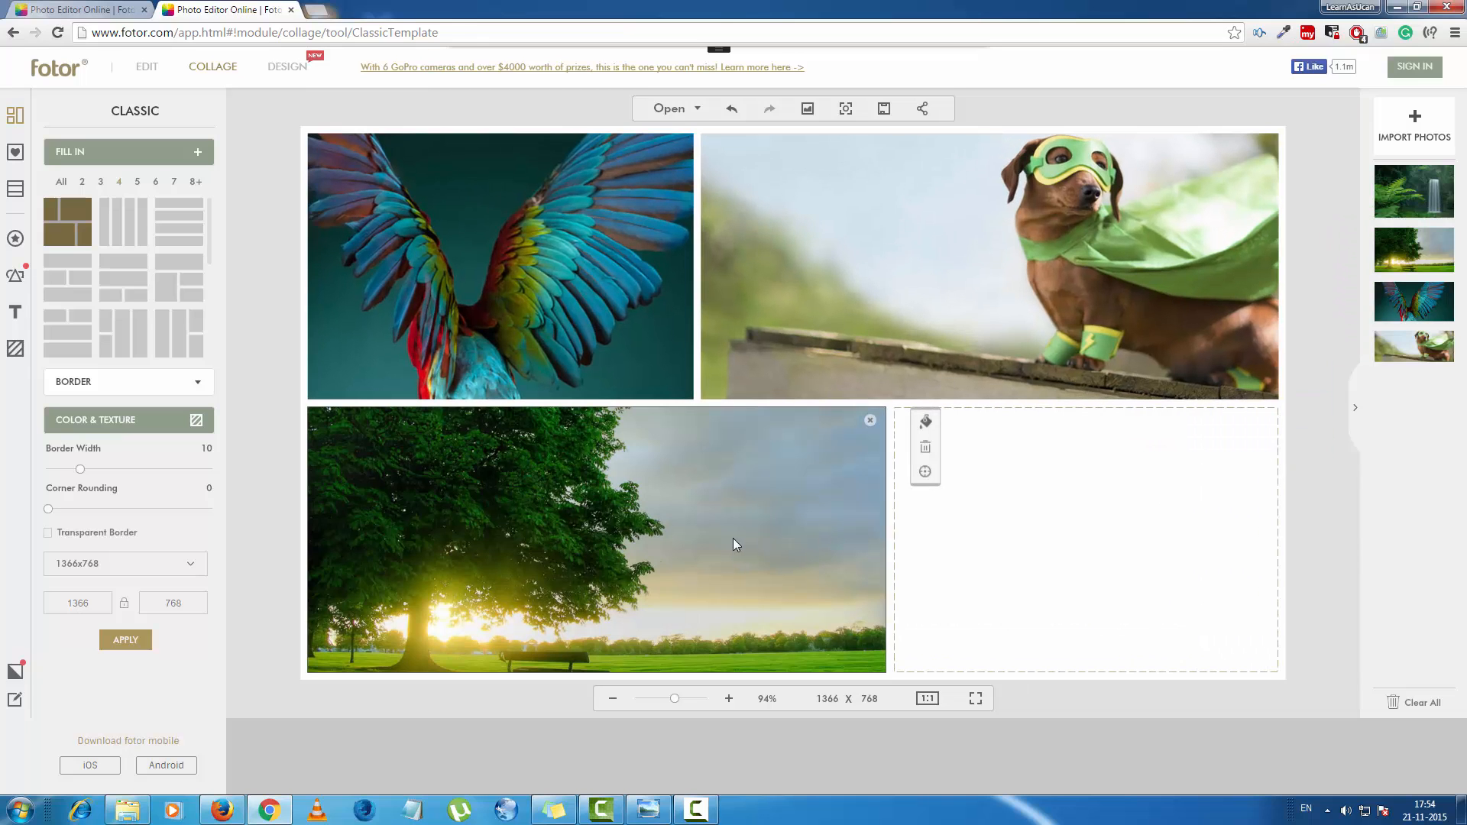
pyautogui.moveTo(1415, 205); pyautogui.dragTo(1192, 583)
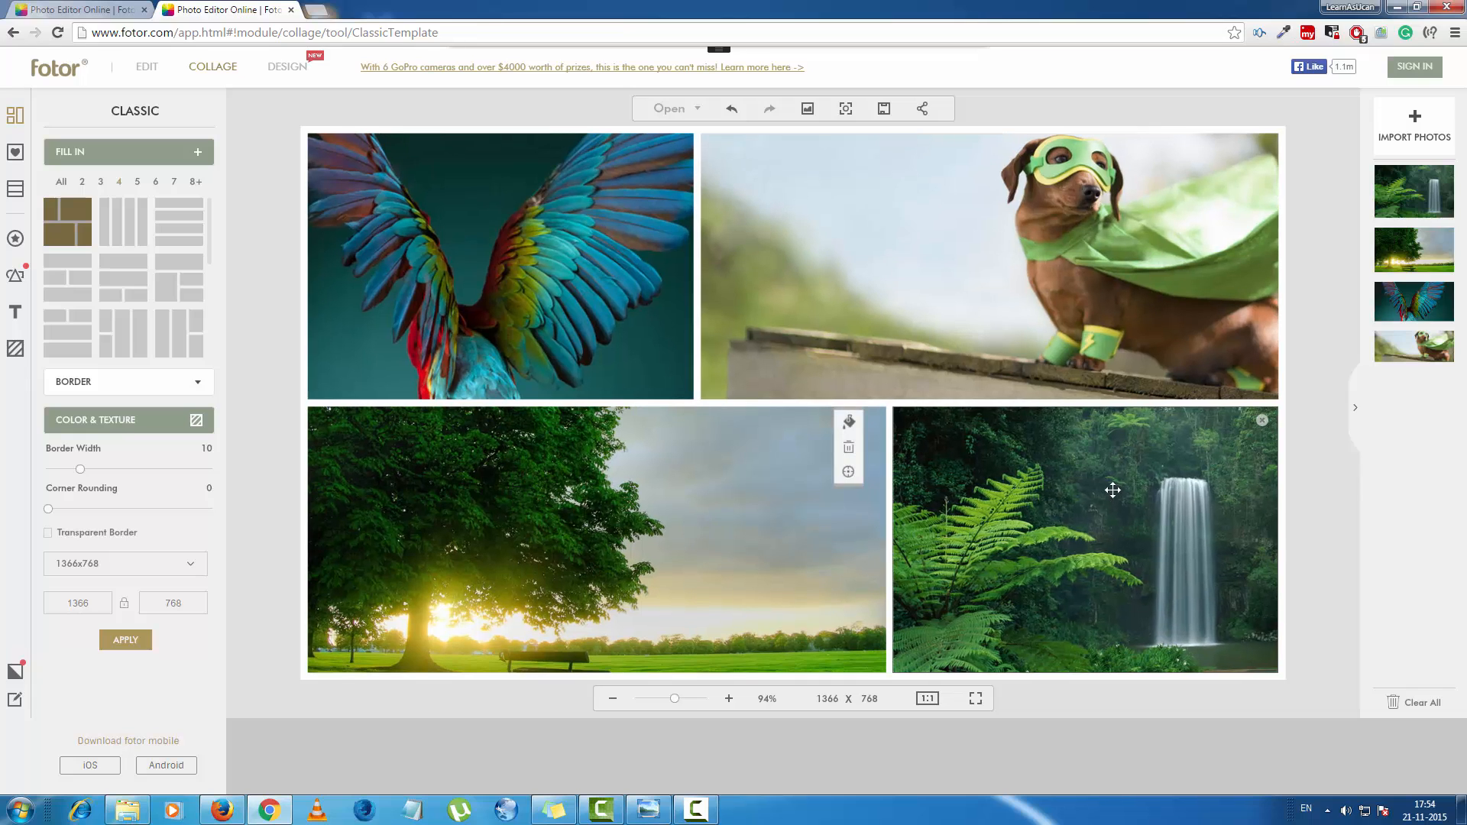
pyautogui.moveTo(1062, 257); pyautogui.dragTo(930, 258)
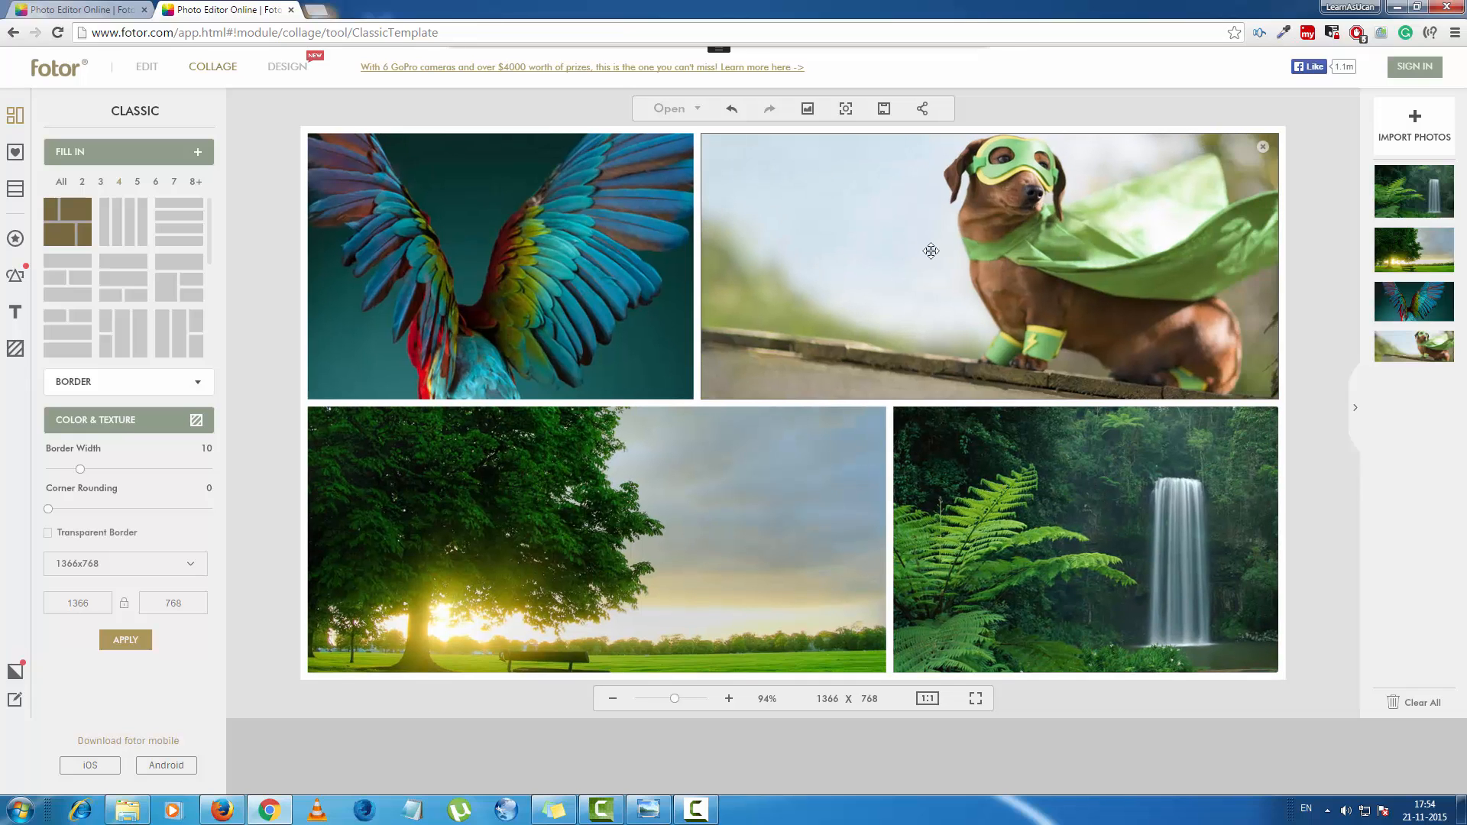
pyautogui.moveTo(549, 252); pyautogui.dragTo(562, 254)
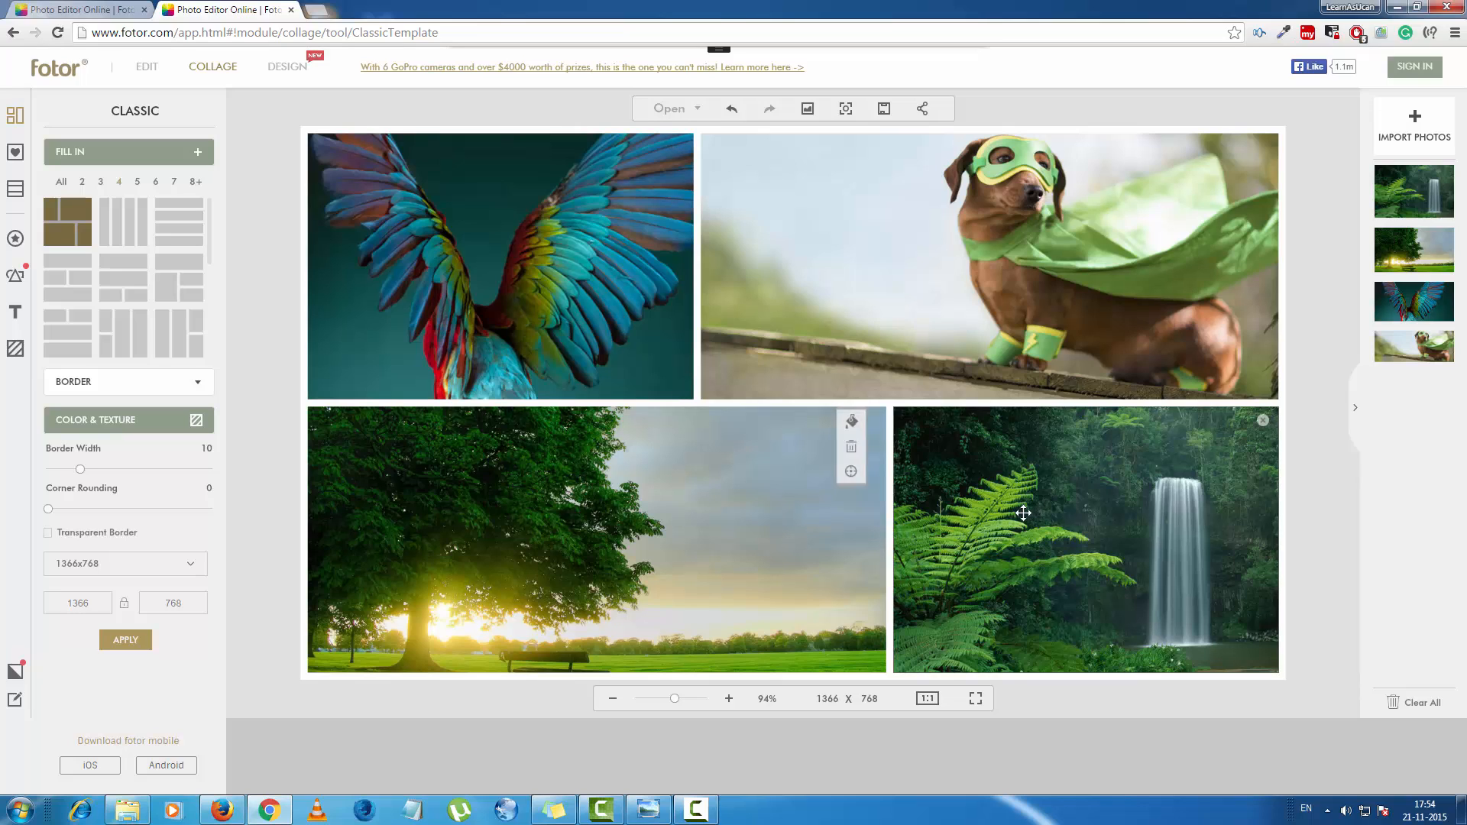
# Step: Save the collage to the computer as FotorCreated.jpg in Normal quality, replacing the existing file in the fotor folder
pyautogui.click(883, 108)
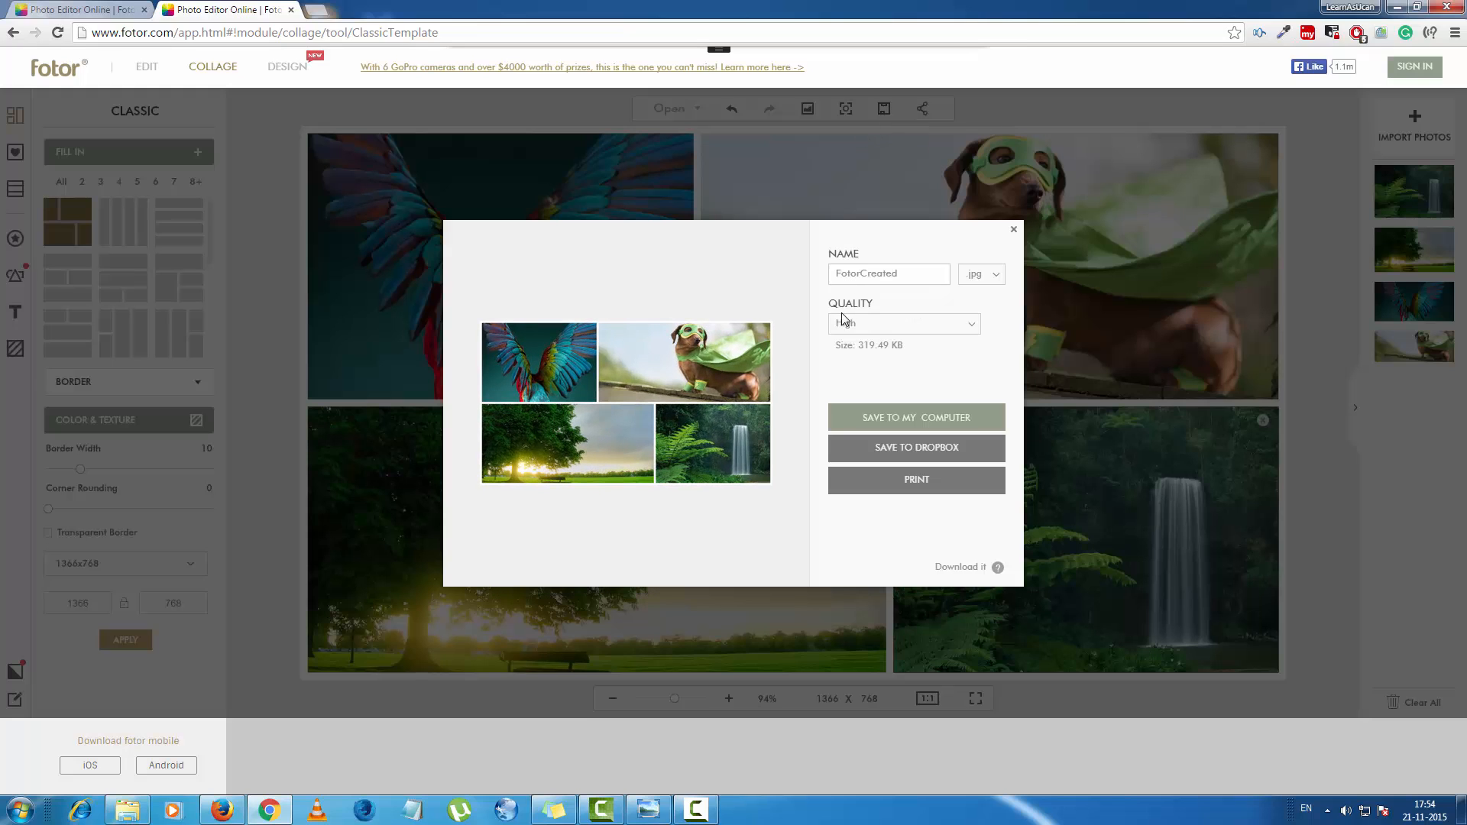
pyautogui.click(963, 326)
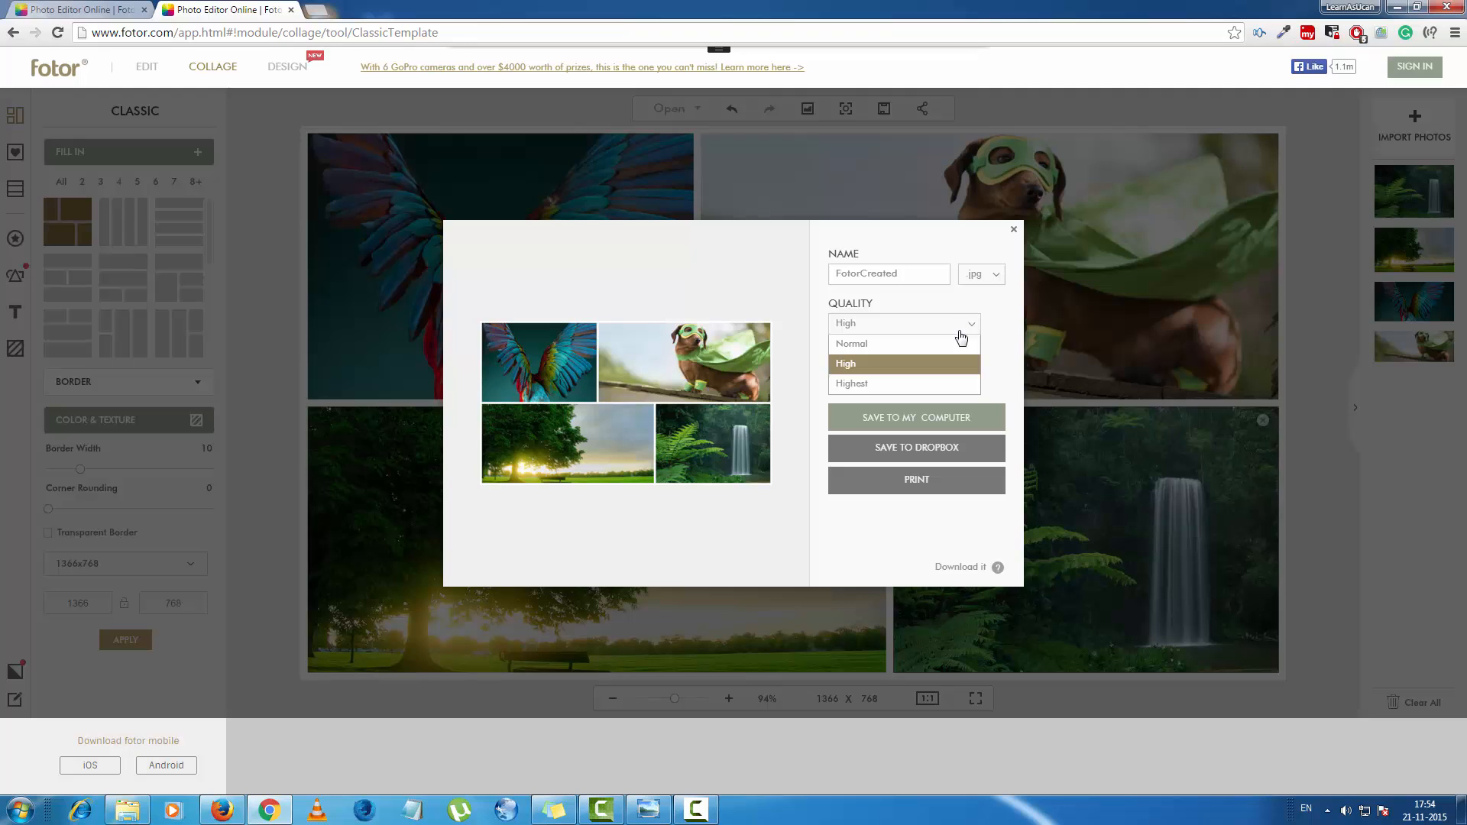
pyautogui.click(920, 383)
pyautogui.click(961, 327)
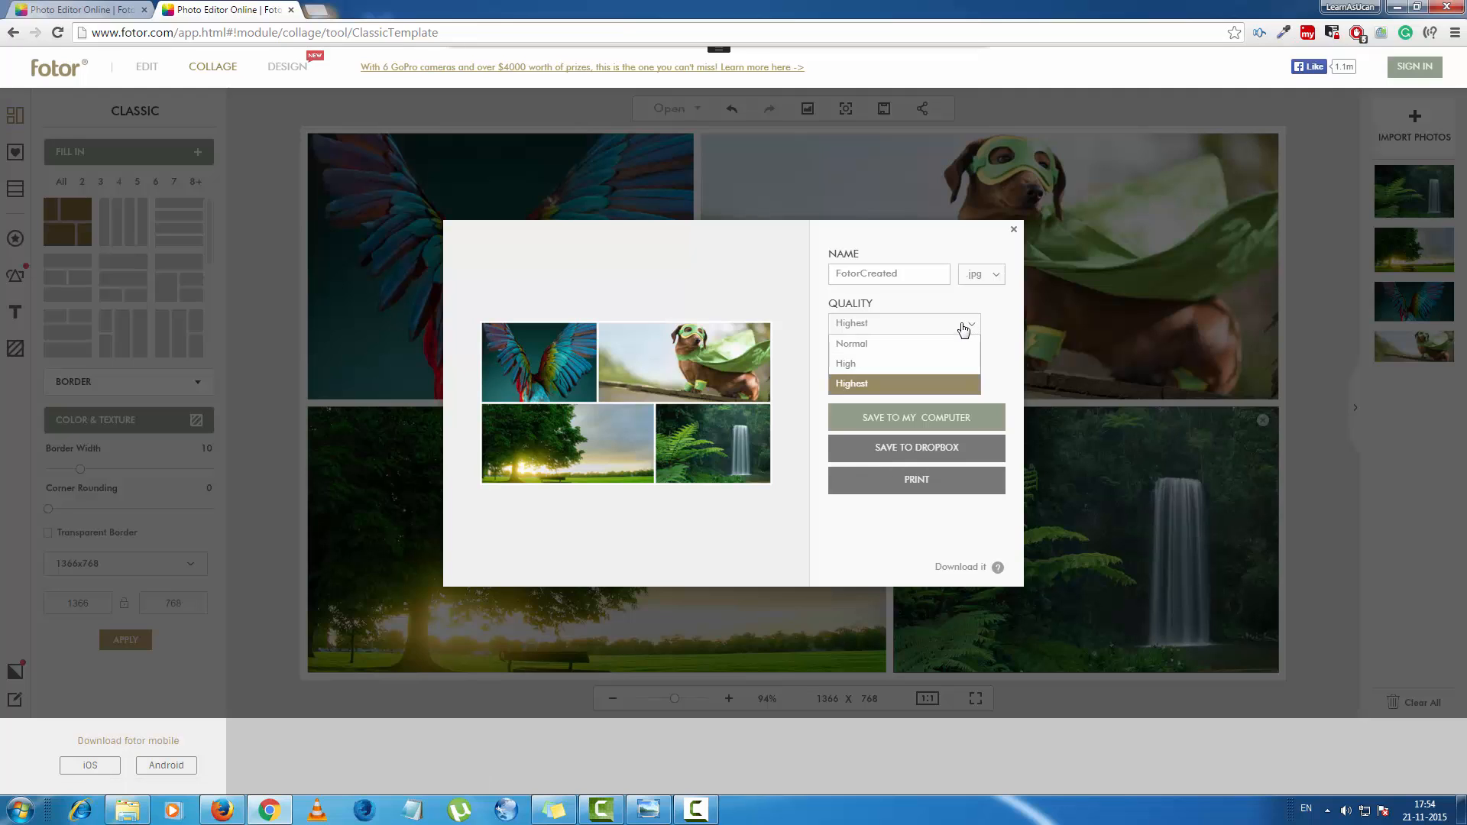
pyautogui.click(921, 343)
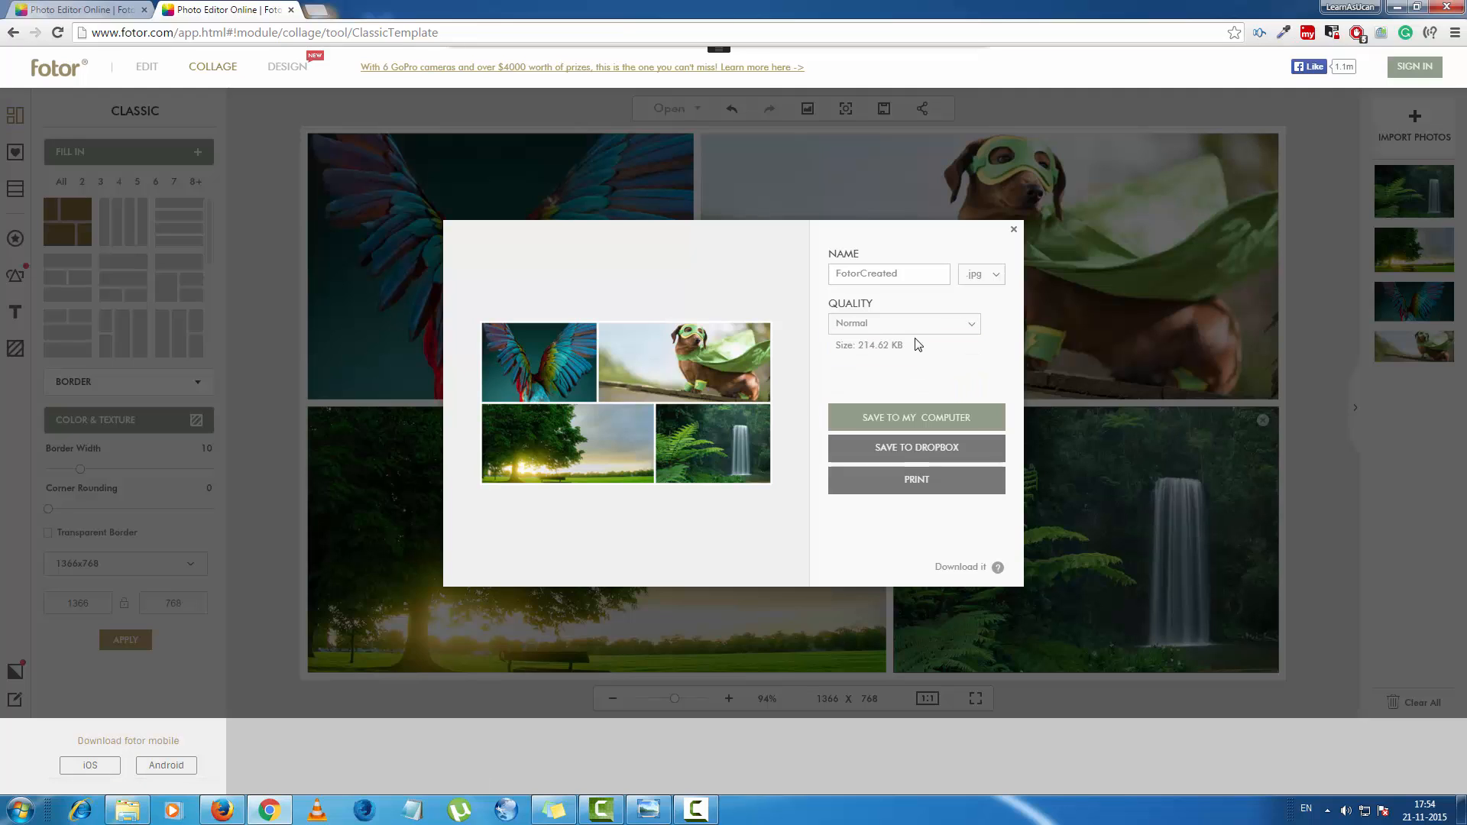
pyautogui.click(938, 415)
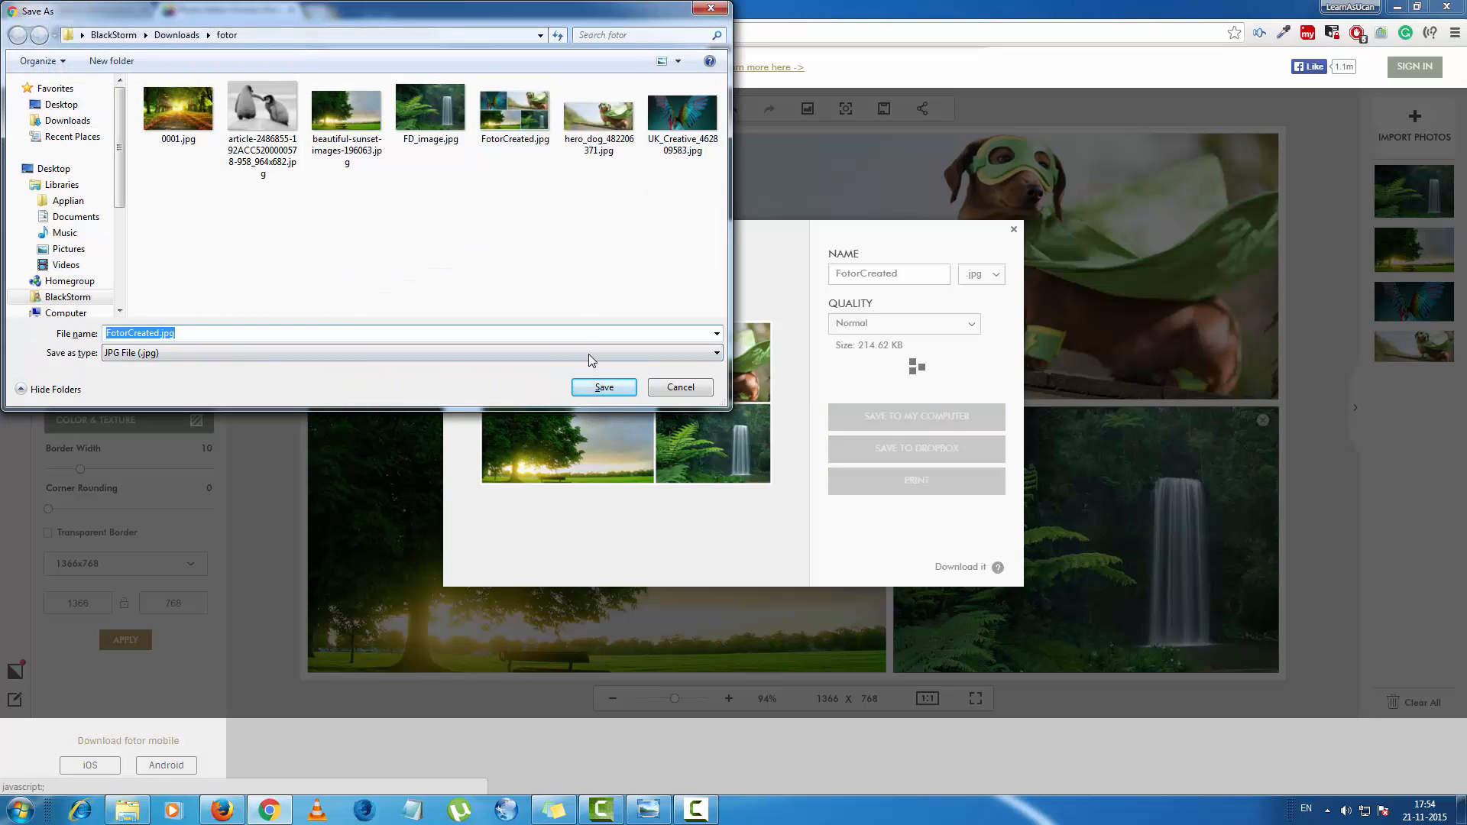
pyautogui.click(604, 387)
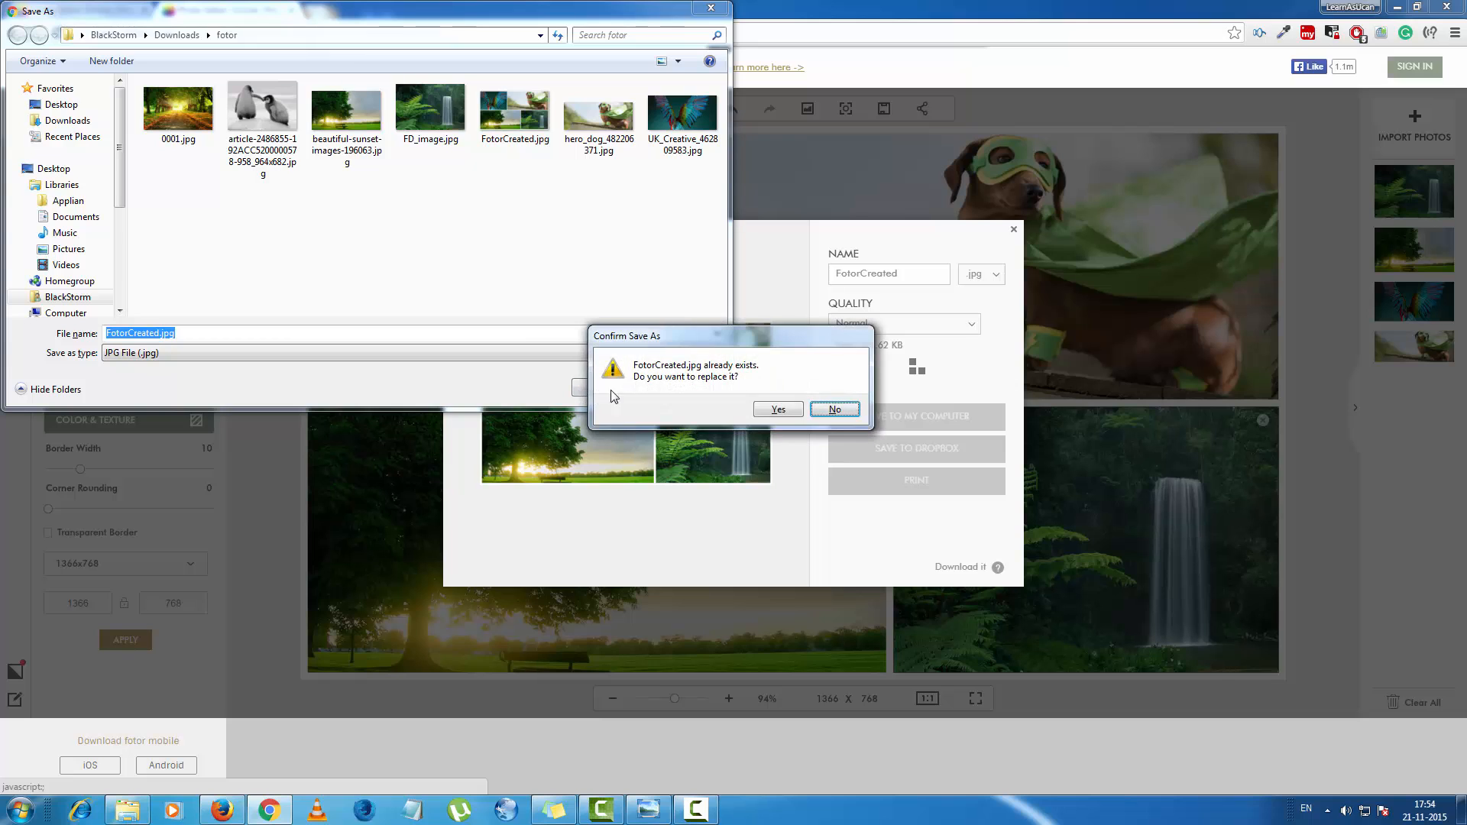
pyautogui.click(787, 413)
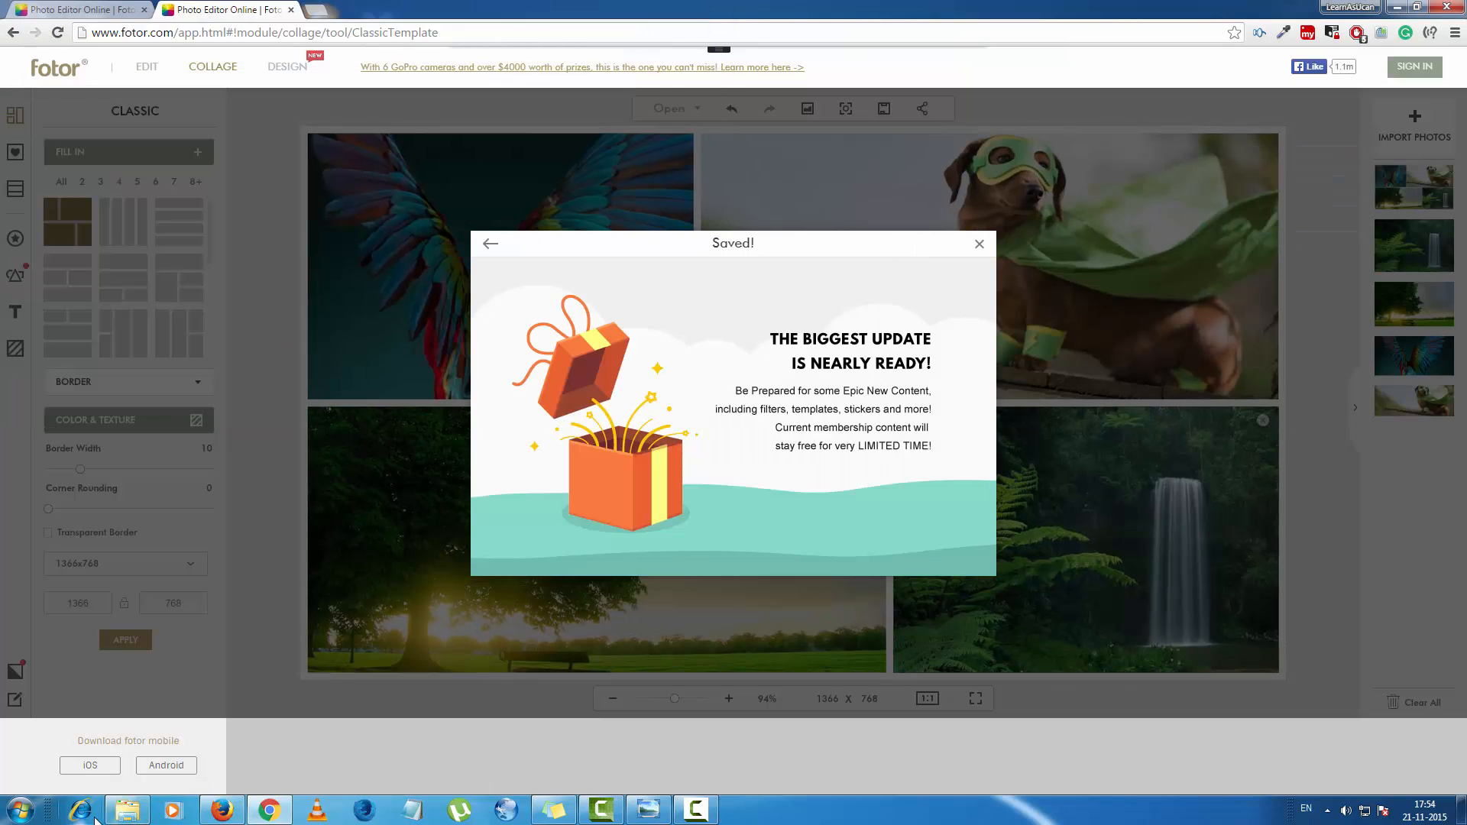
# Step: Switch to Windows Explorer and preview the saved FotorCreated.jpg from the fotor folder
pyautogui.click(127, 812)
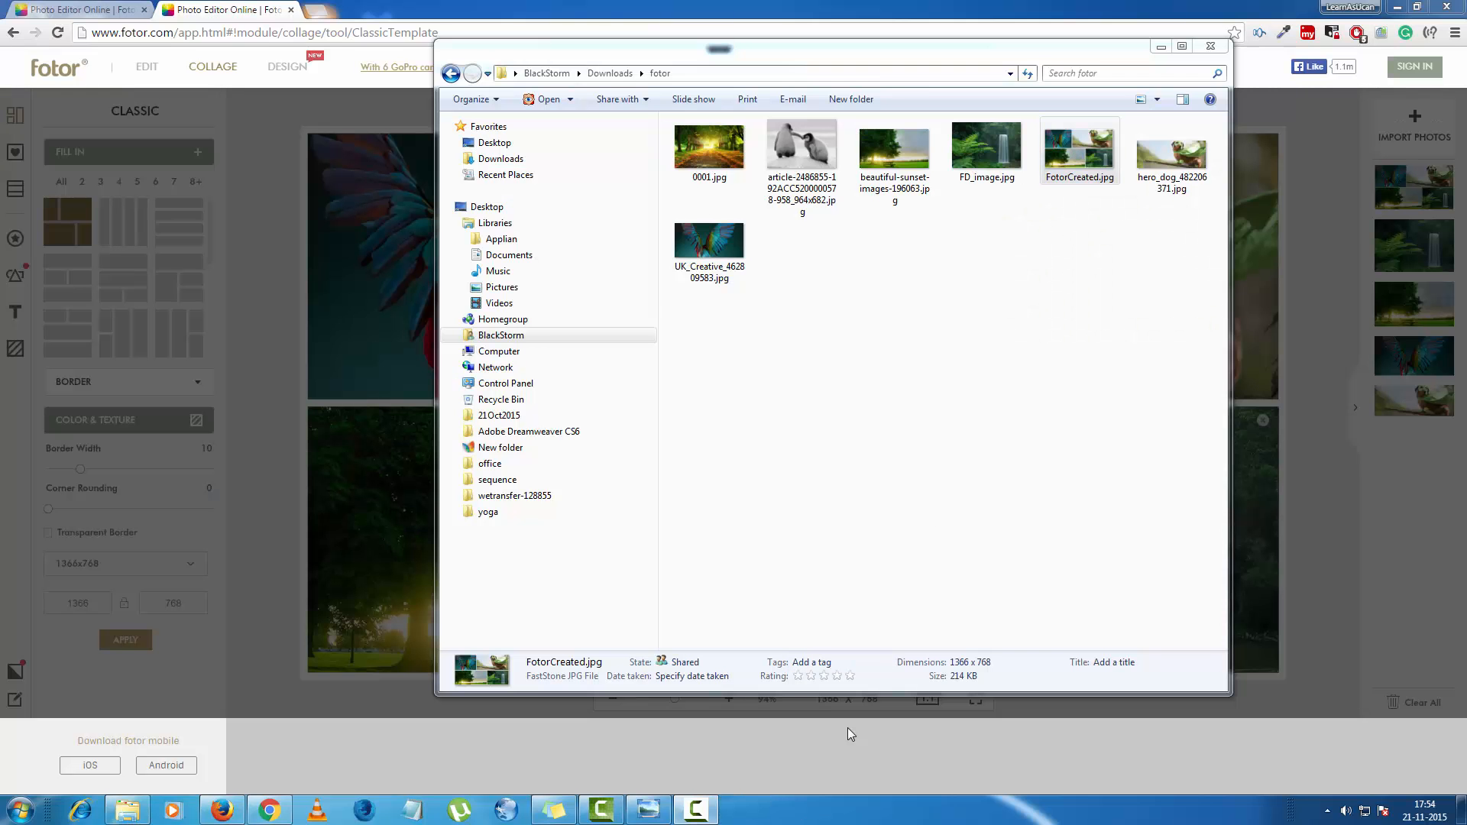
pyautogui.rightClick(1062, 164)
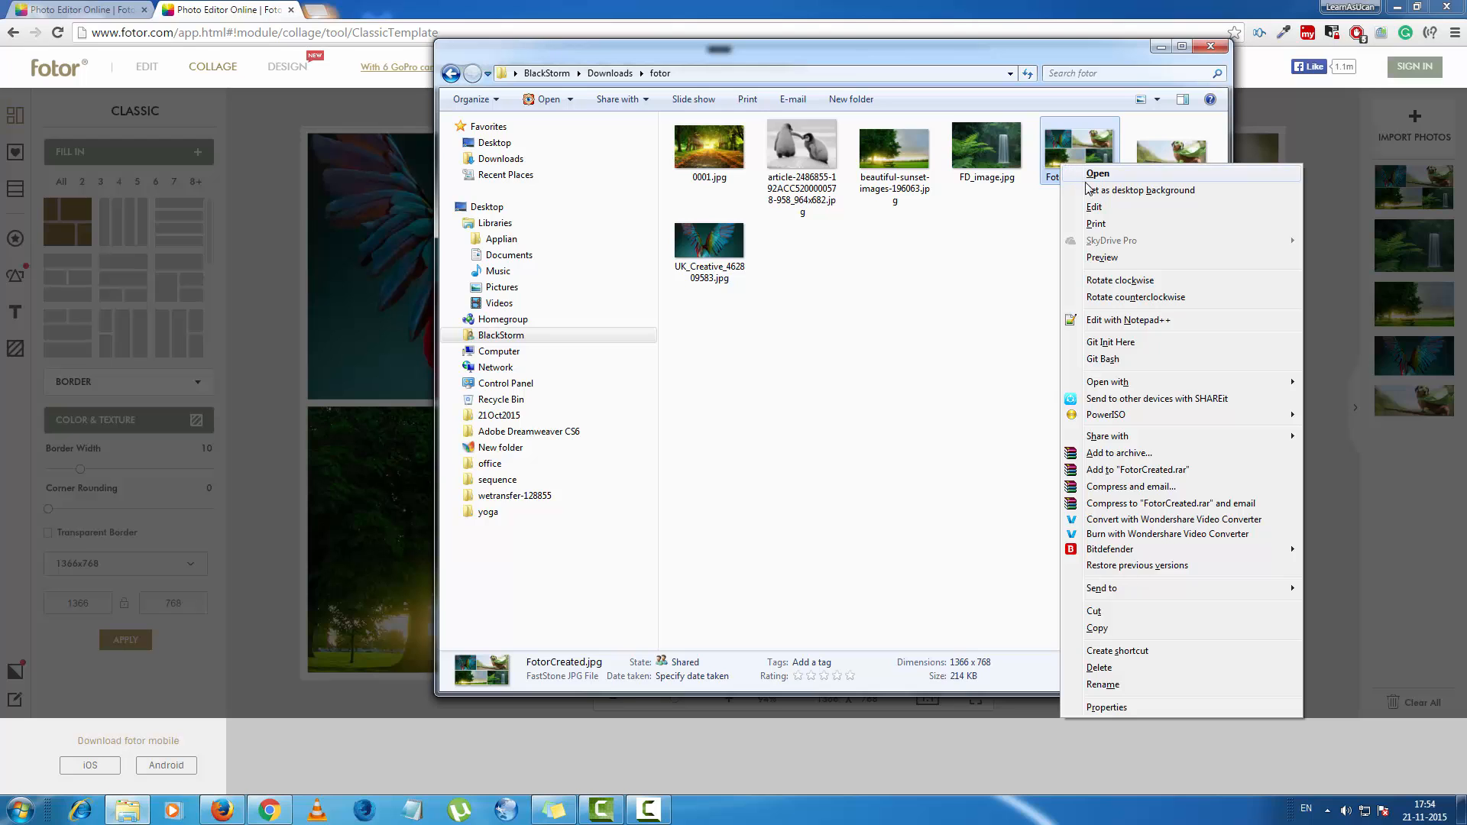
pyautogui.click(1121, 257)
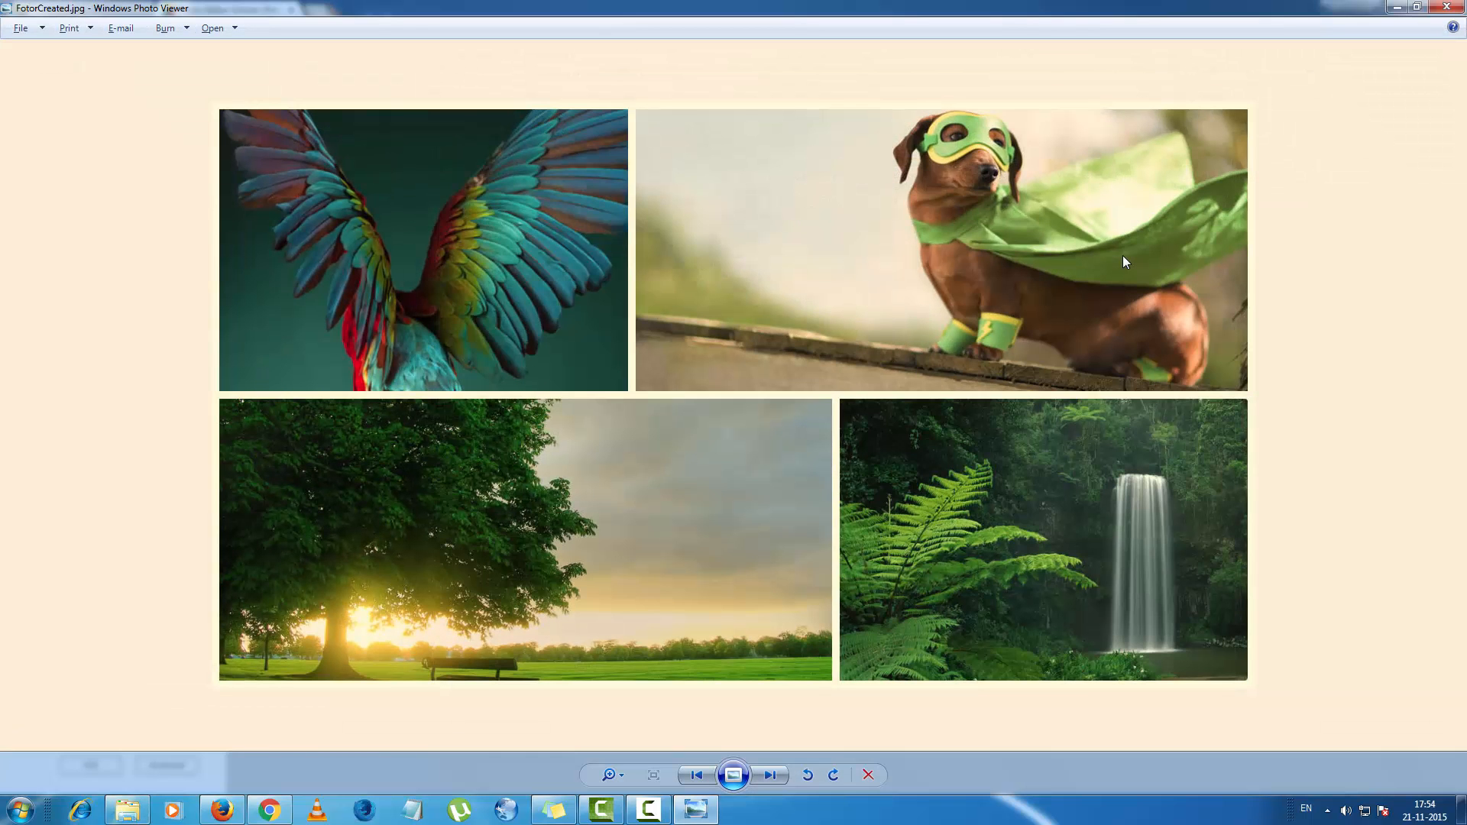